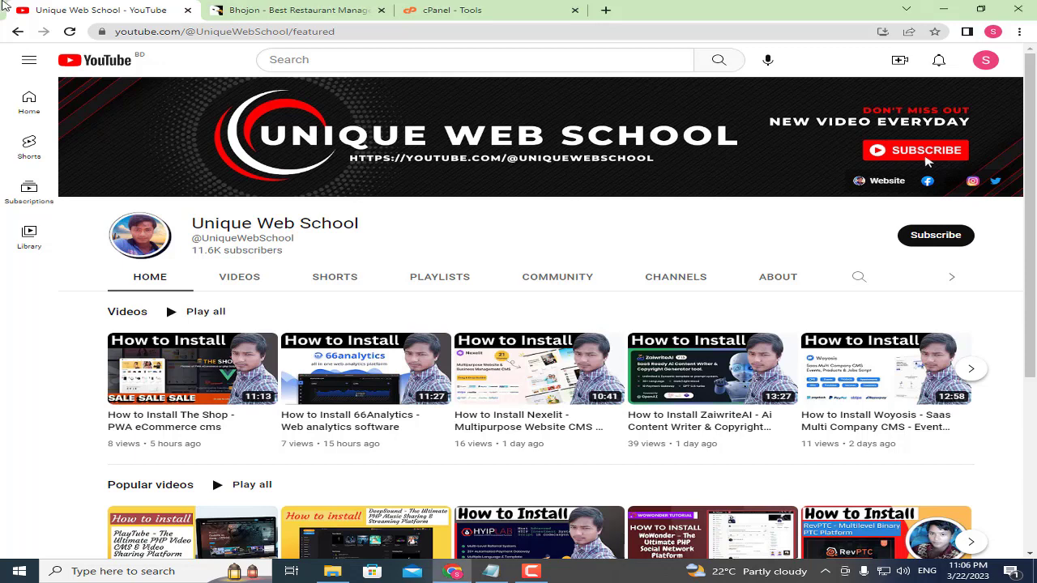
Browse all the preview screenshots on the Bhojon restaurant software page on CodeCanyon, and return to the item page
click(269, 8)
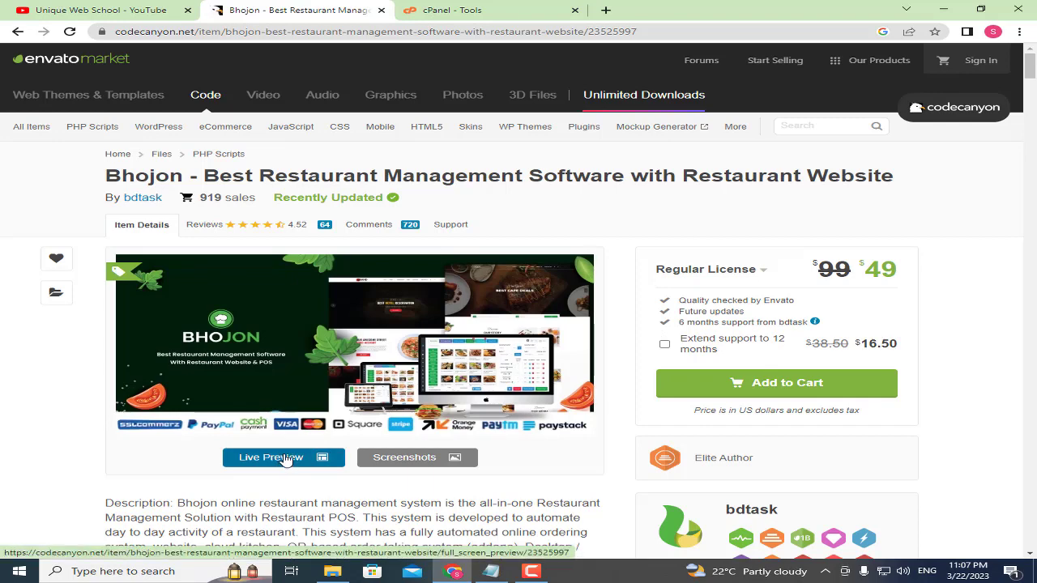
click(401, 469)
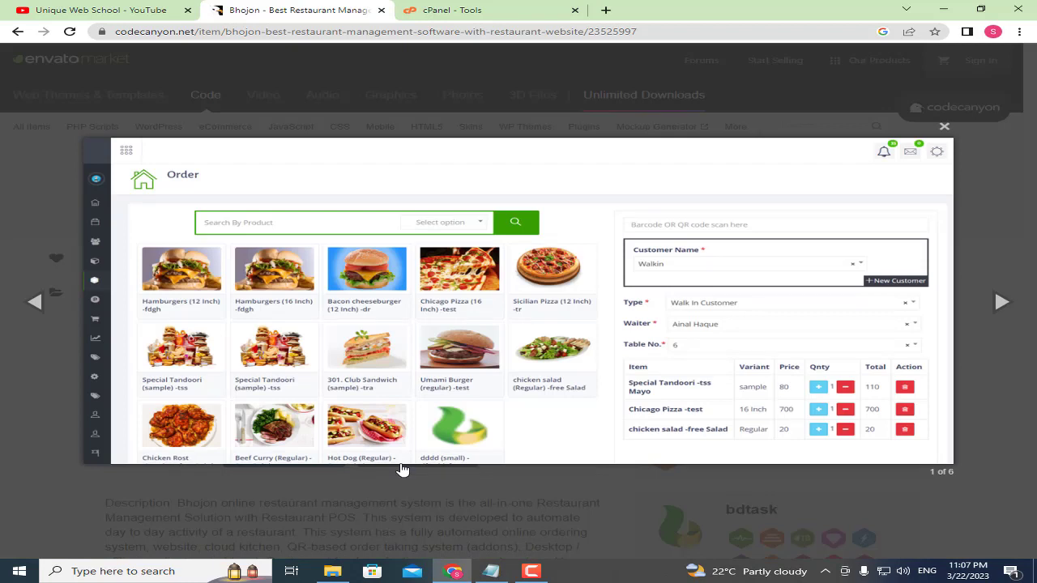
click(1000, 302)
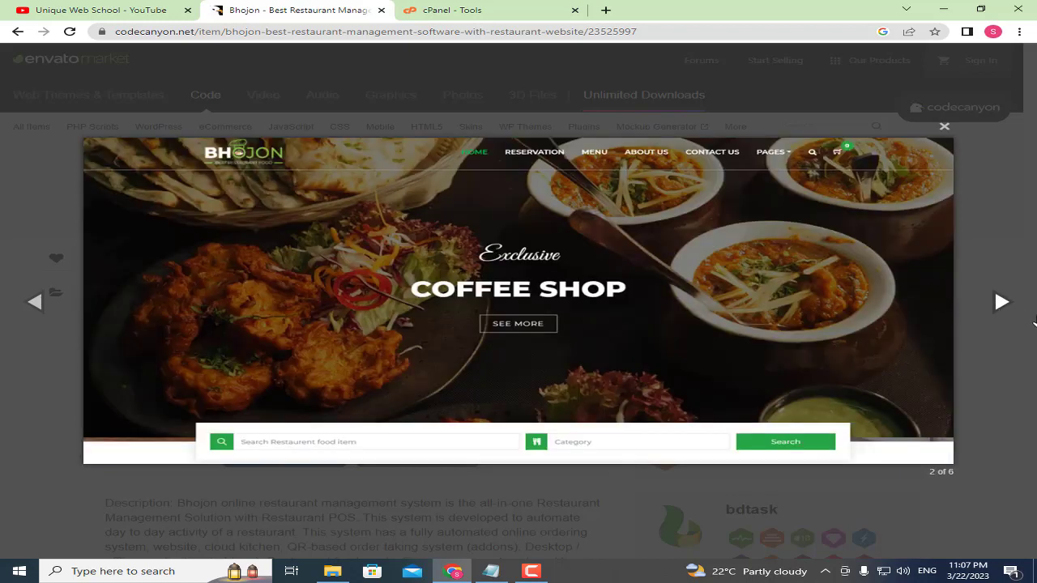
click(1001, 302)
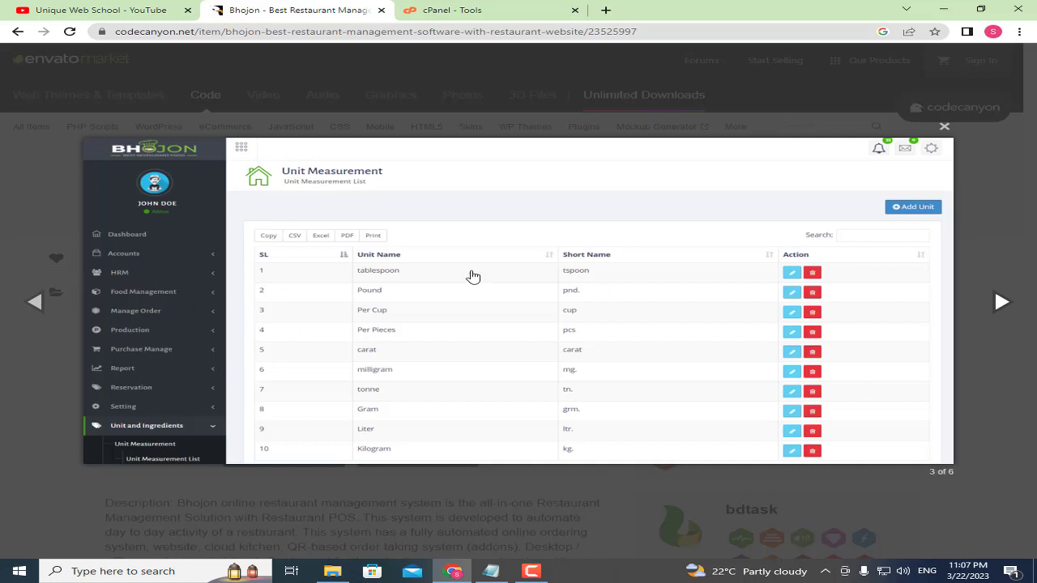
click(1004, 300)
click(1009, 301)
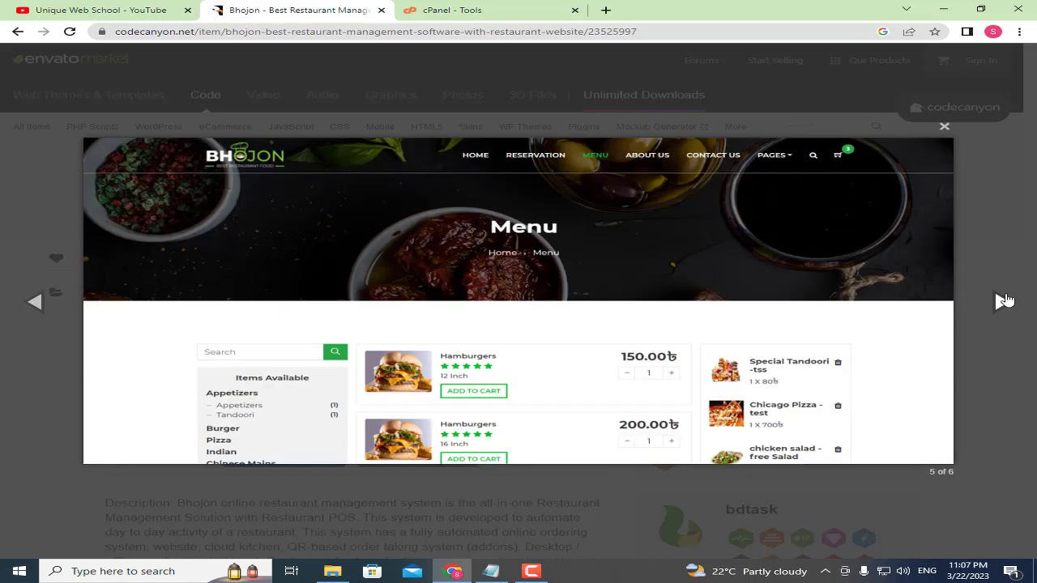
click(1004, 297)
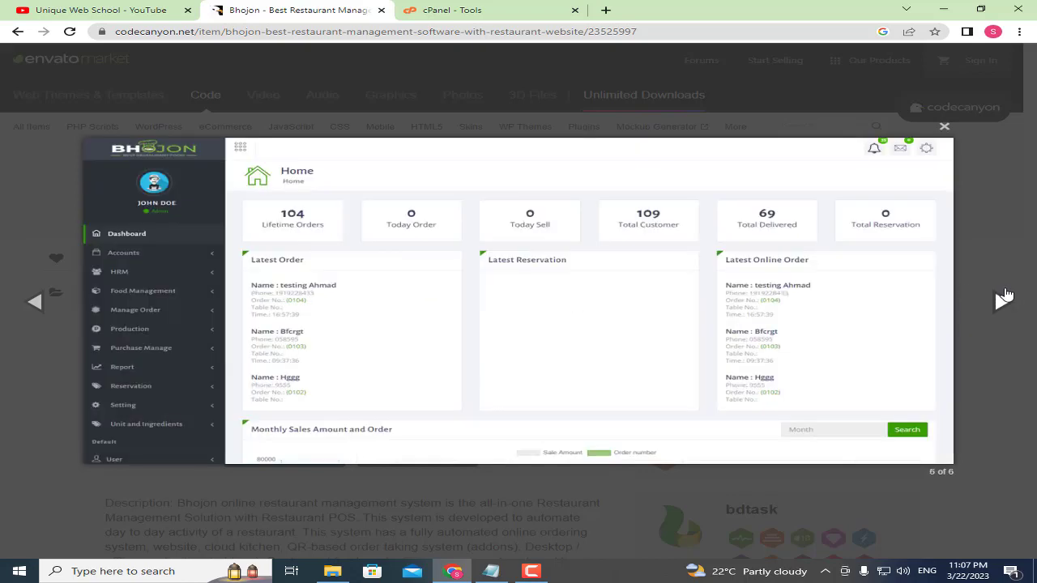
click(998, 301)
click(1000, 216)
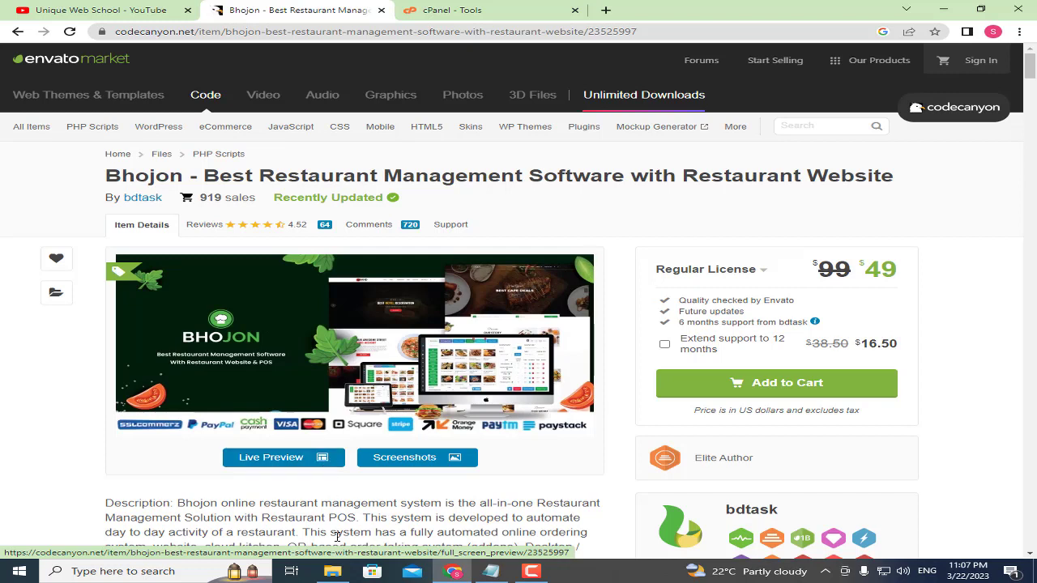
Switch to File Explorer and extract the Bhojon archive in Downloads into a folder of the same name
click(332, 571)
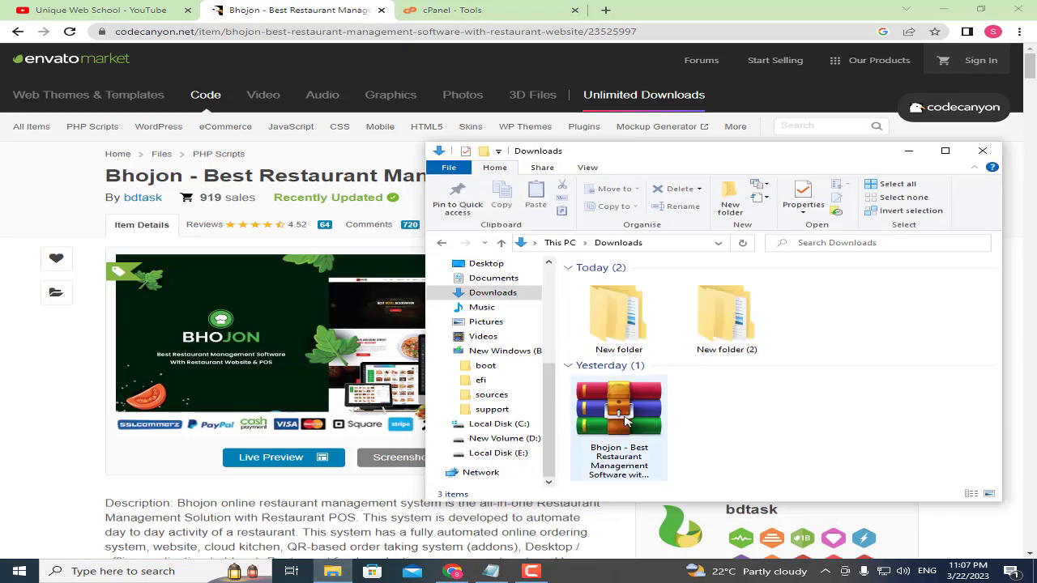
drag(701, 146, 675, 127)
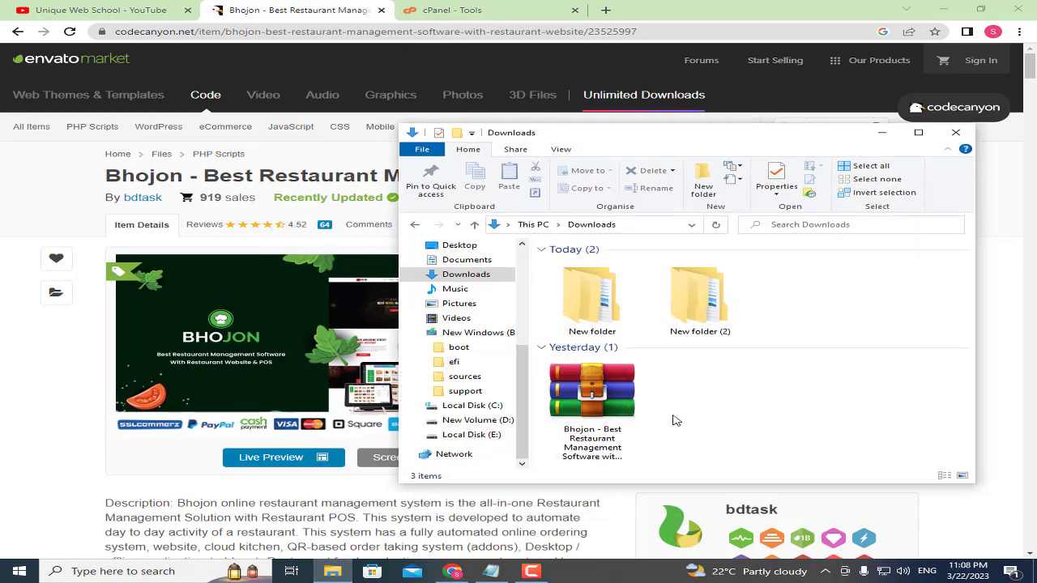
click(619, 409)
right_click(619, 408)
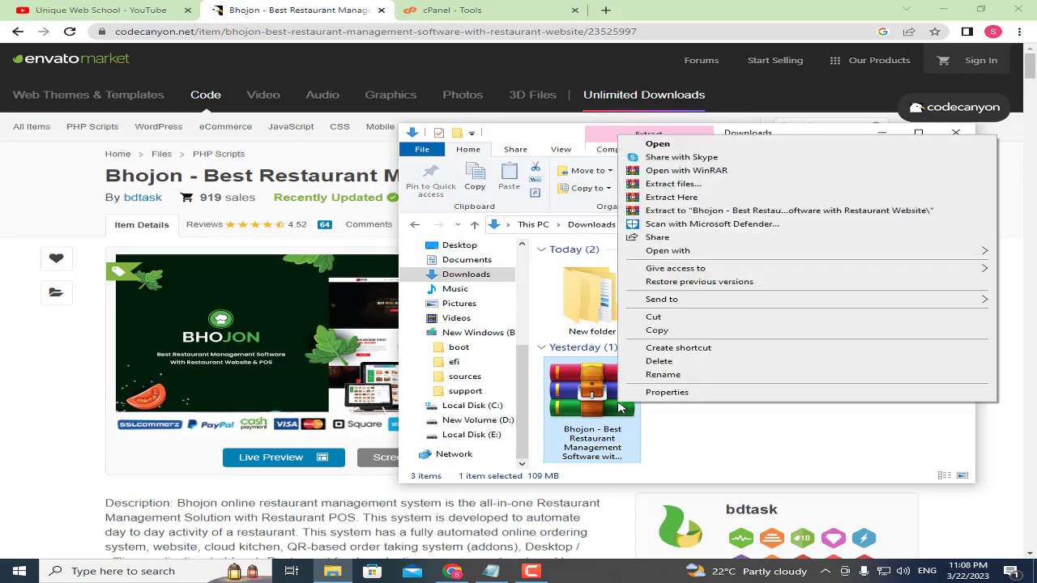
click(680, 185)
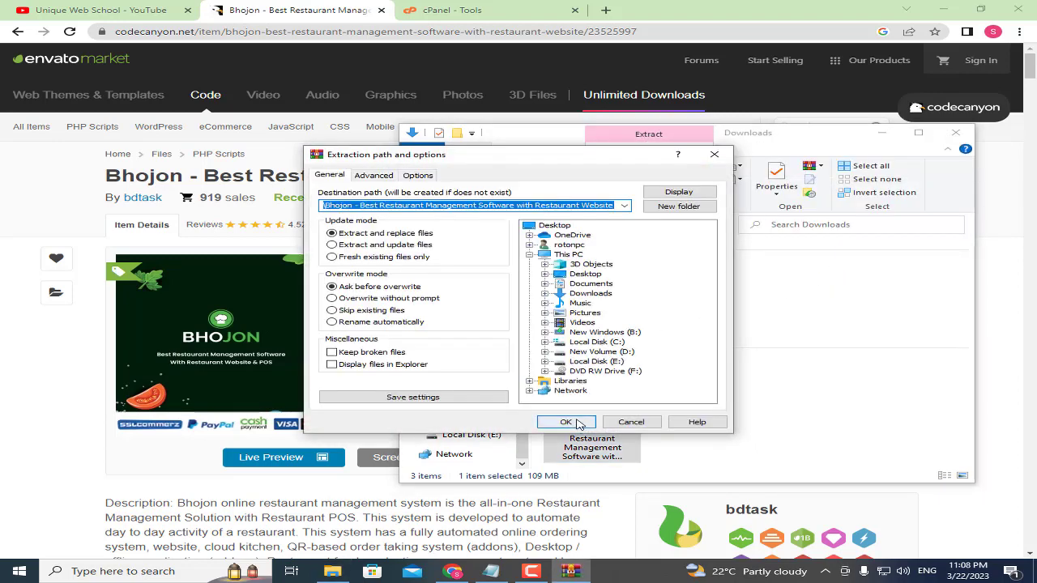
click(576, 421)
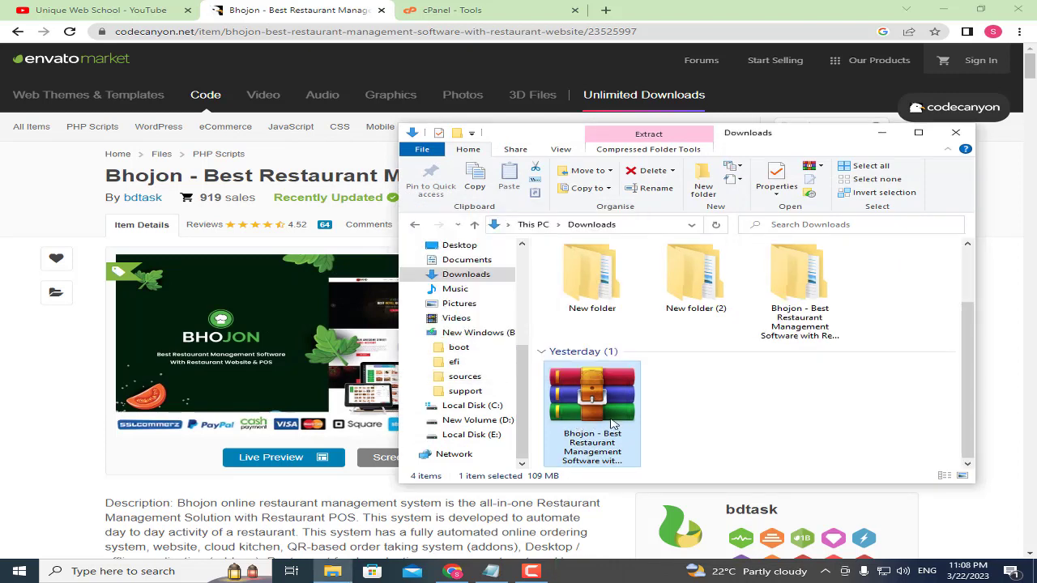
Inspect the extracted Bhojon package, including its Bhojon Documentation folder, and return to the folder holding Bhojon-v3.0.zip
double_click(790, 292)
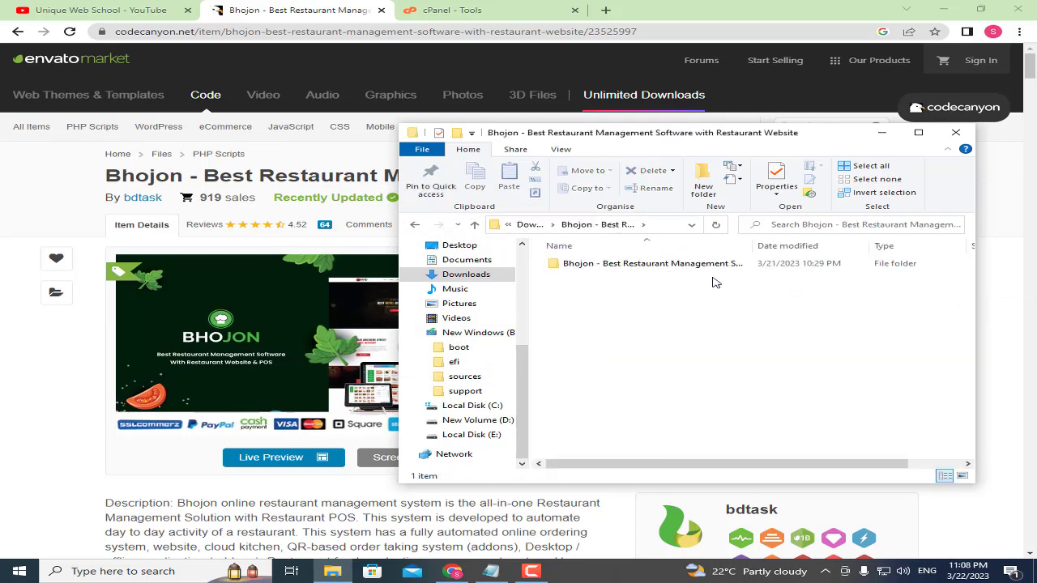
double_click(693, 267)
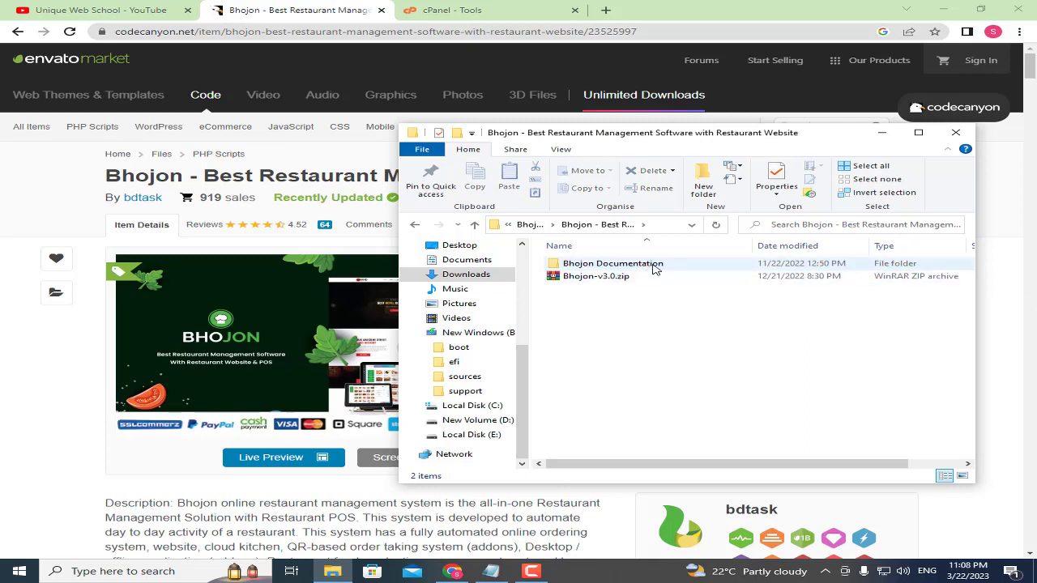
double_click(654, 268)
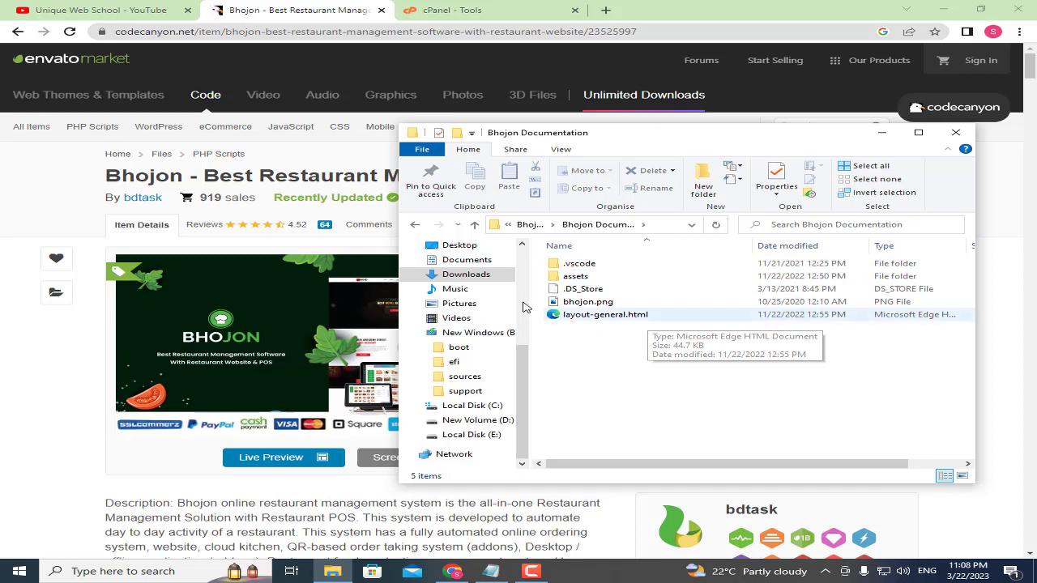
click(414, 225)
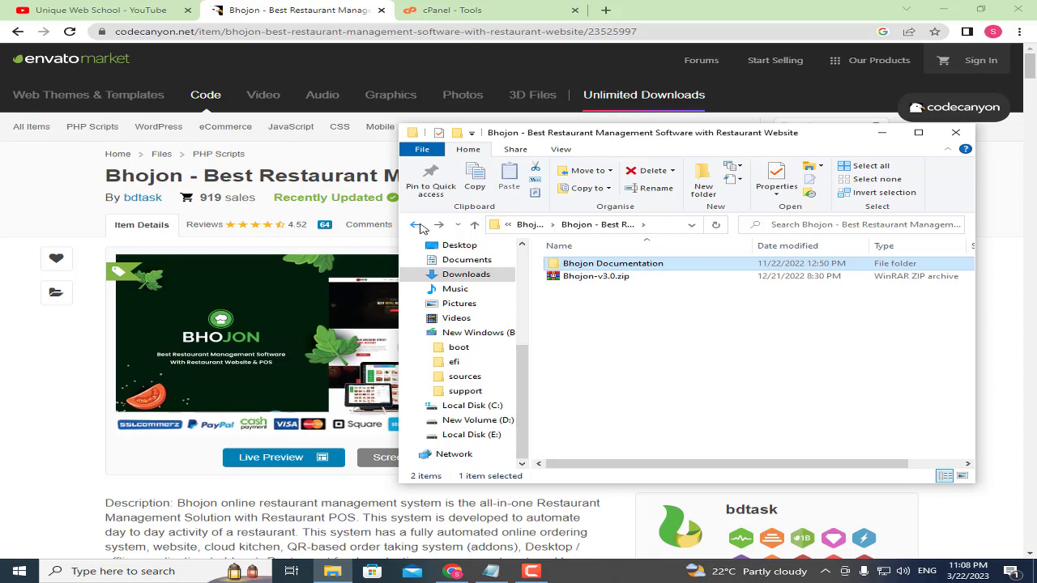
click(641, 313)
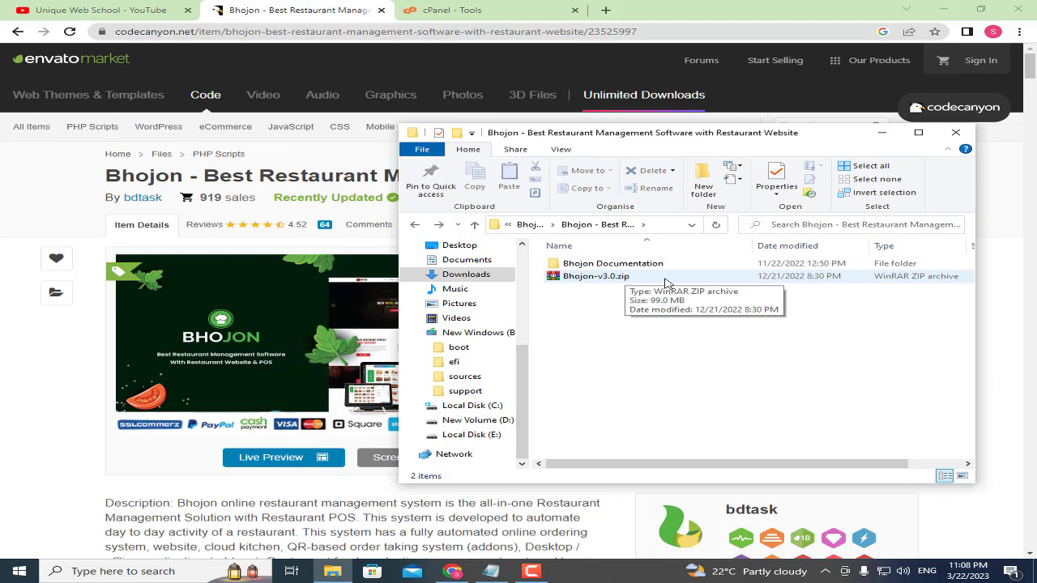
Switch to cPanel in the browser and open the public_html directory in File Manager
click(478, 7)
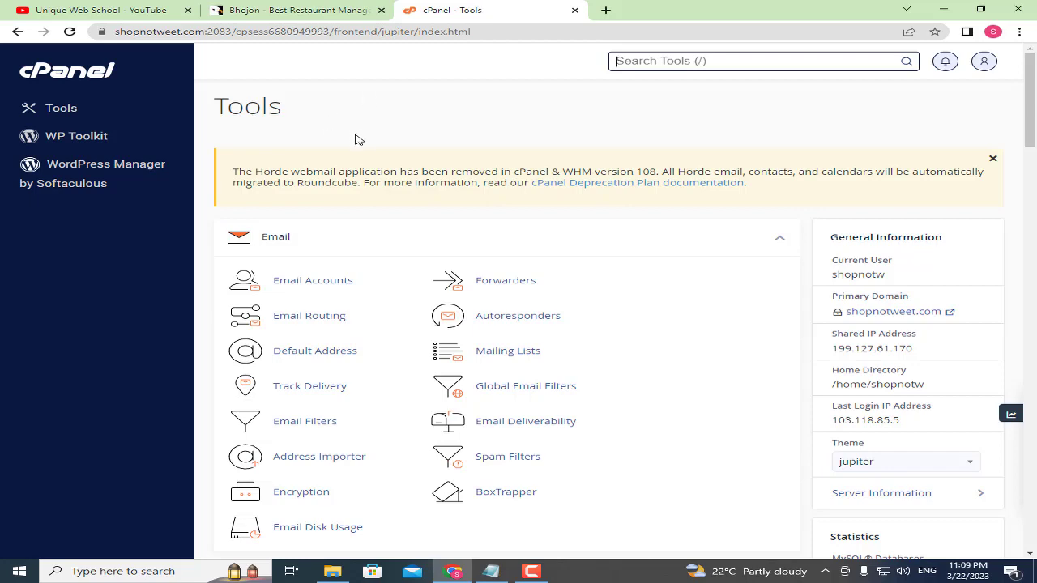
scroll(411, 175, down, 5)
scroll(410, 183, down, 4)
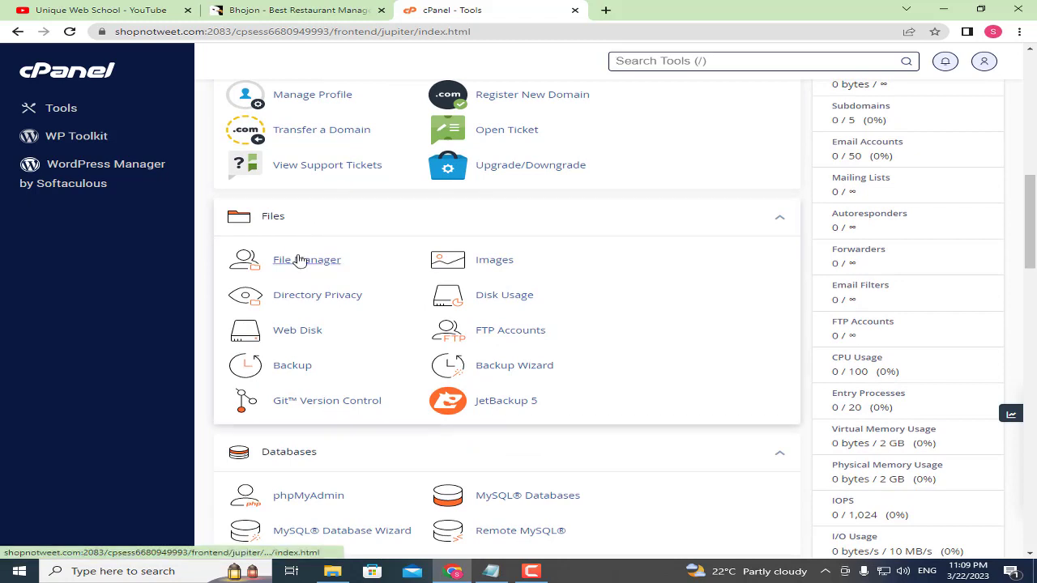
click(298, 257)
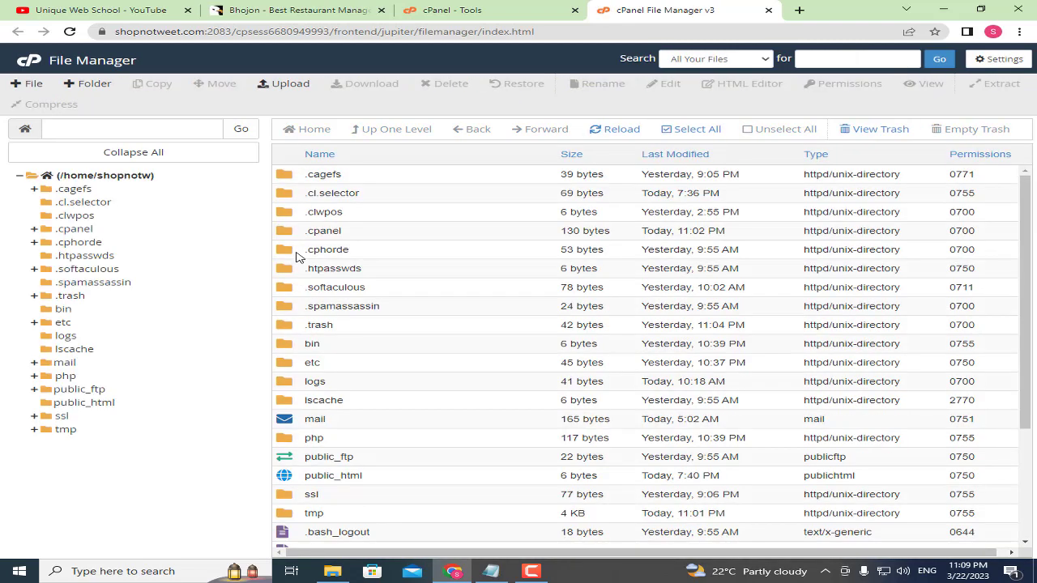
click(81, 403)
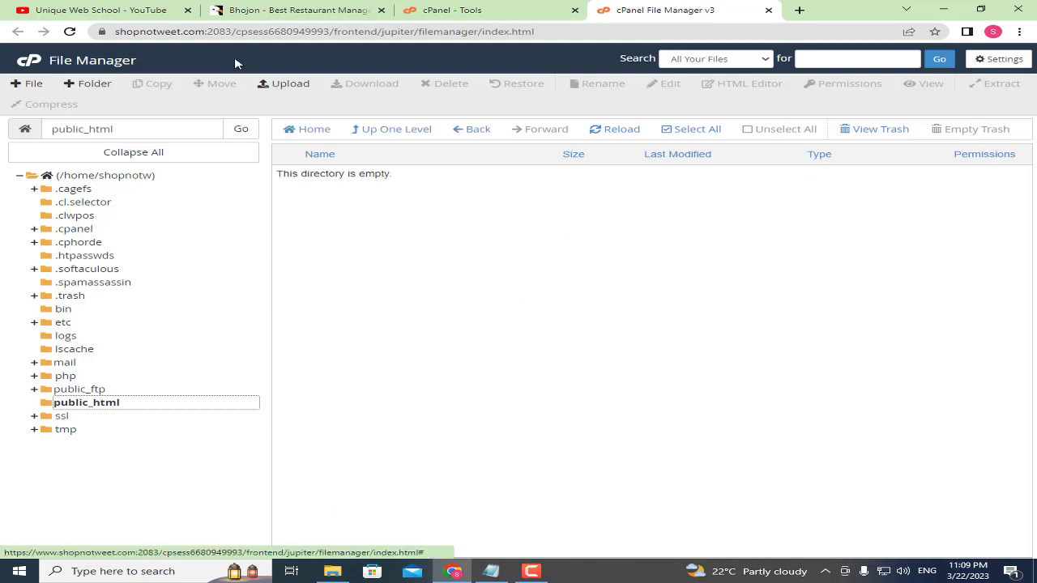
Upload Bhojon-v3.0.zip from the extracted package in Downloads to public_html and return to that directory
click(288, 84)
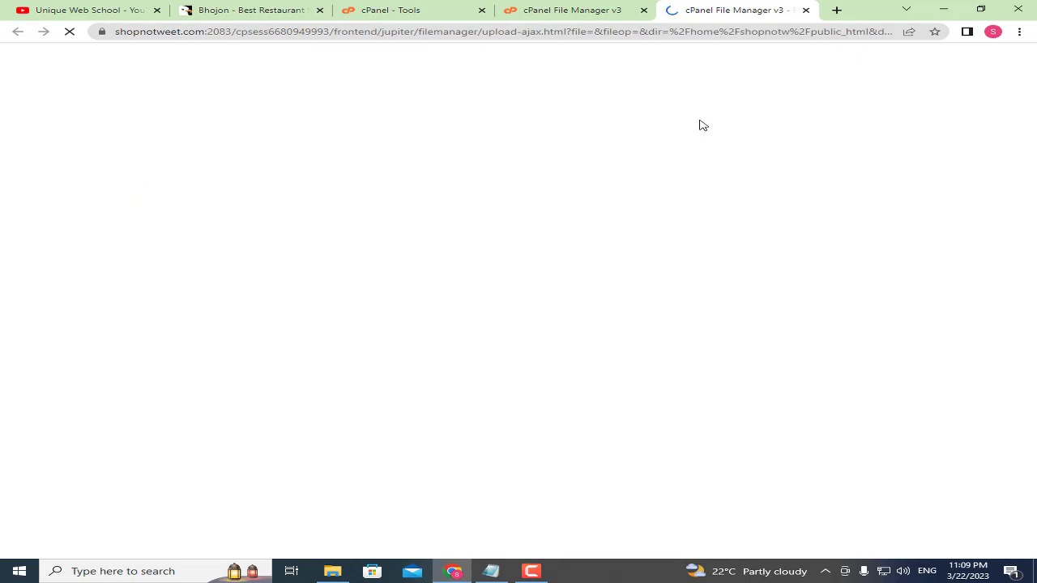
click(548, 254)
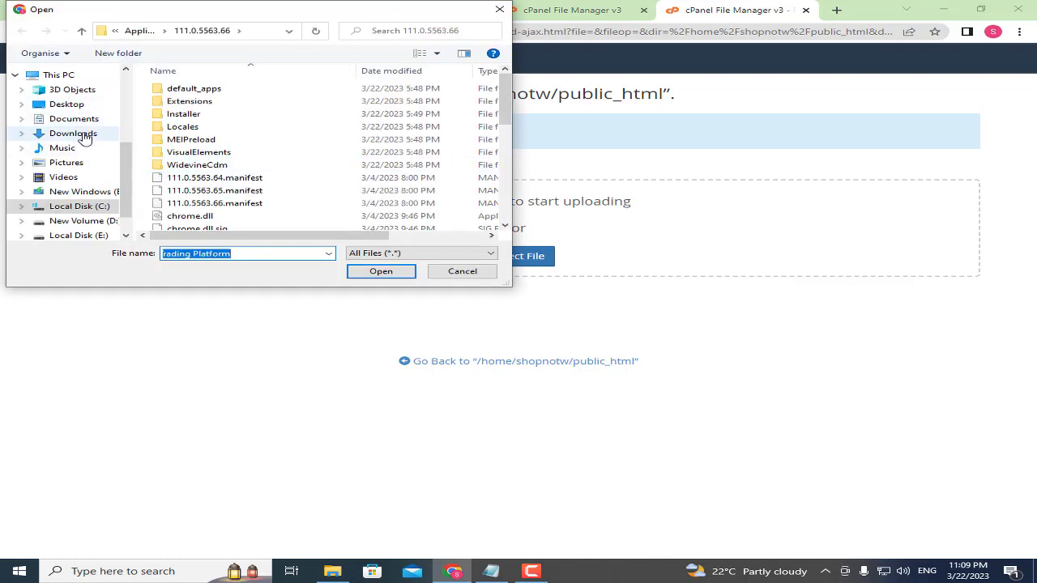
click(81, 133)
double_click(182, 150)
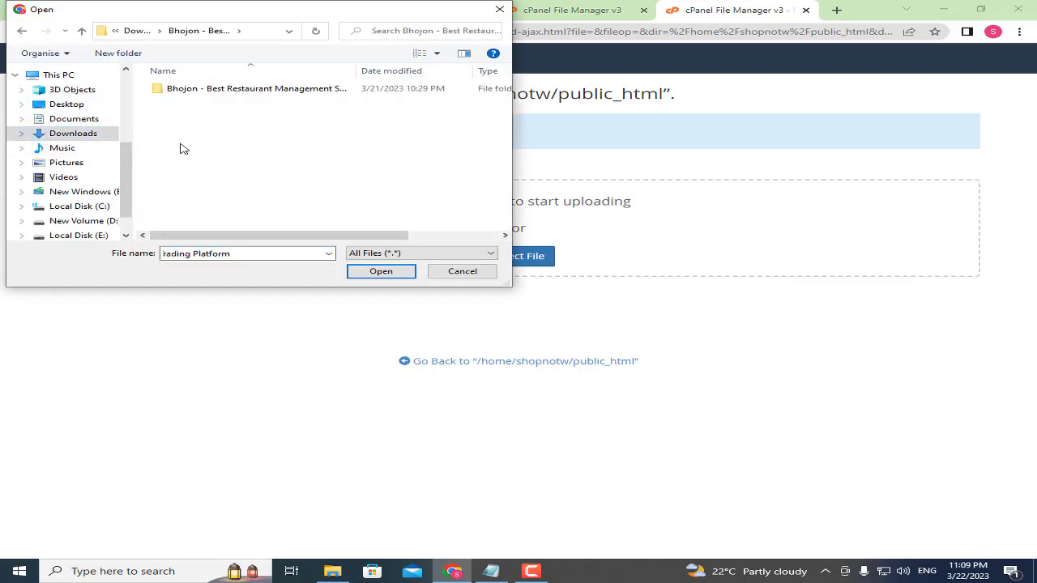
double_click(278, 88)
click(207, 101)
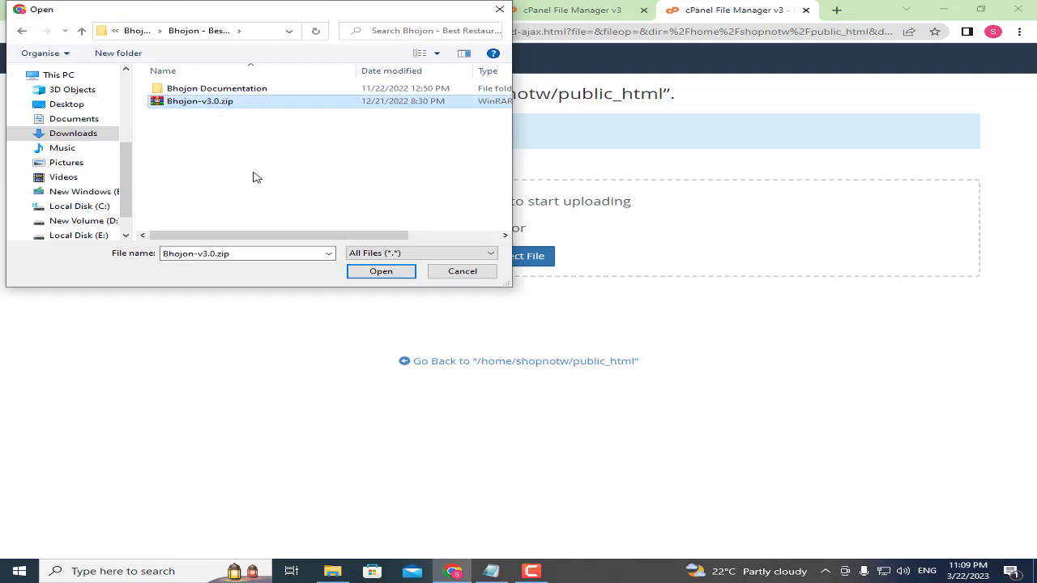
click(379, 271)
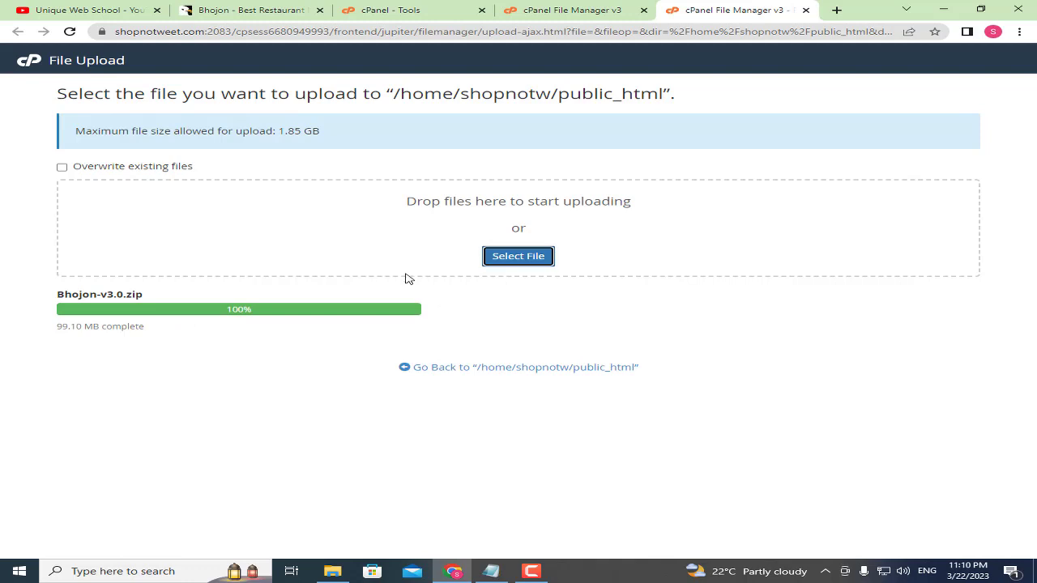
click(462, 371)
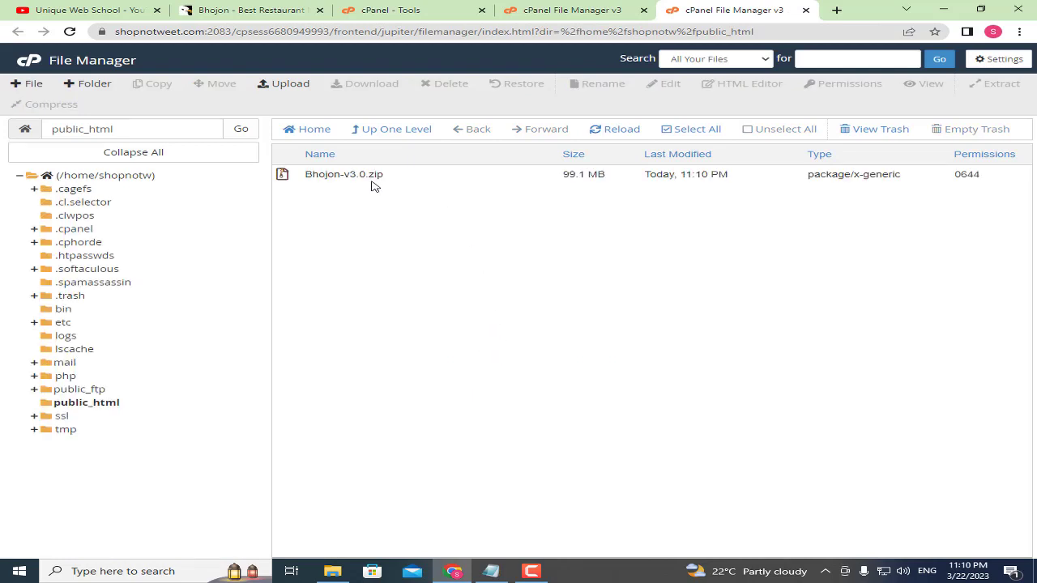
Extract Bhojon-v3.0.zip into /public_html and dismiss the extraction results
click(362, 176)
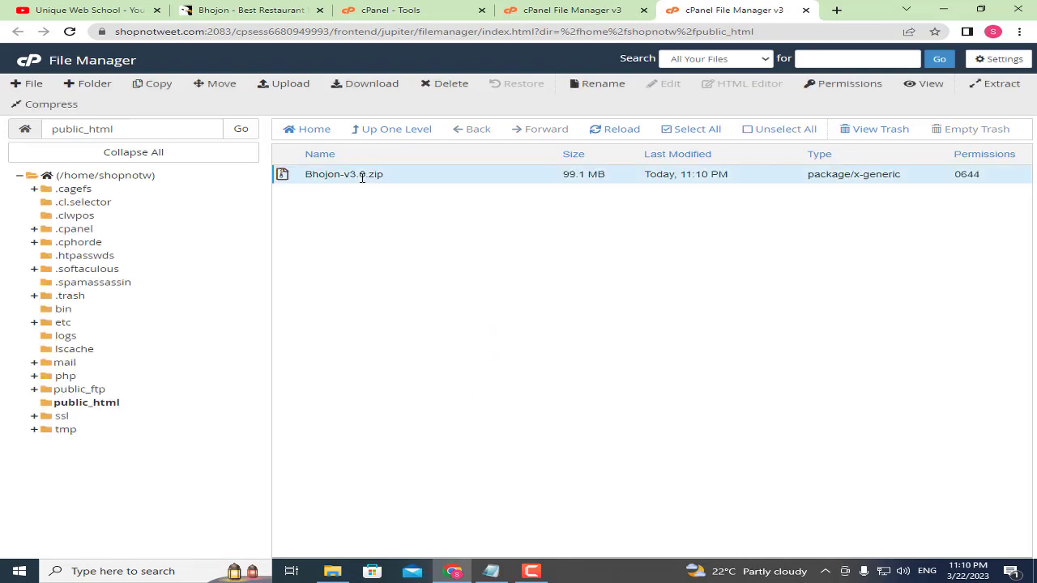
right_click(362, 178)
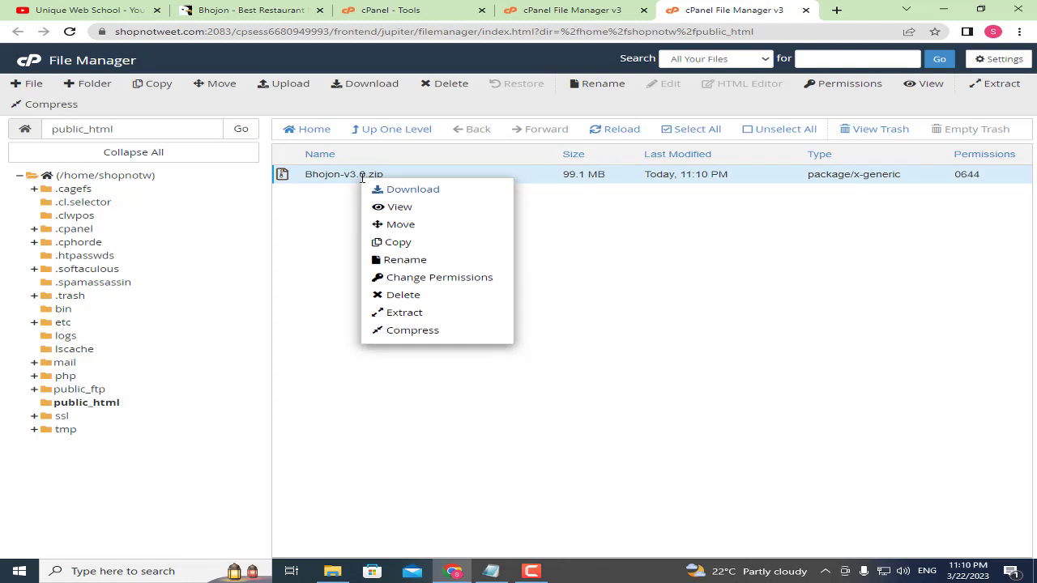
click(405, 313)
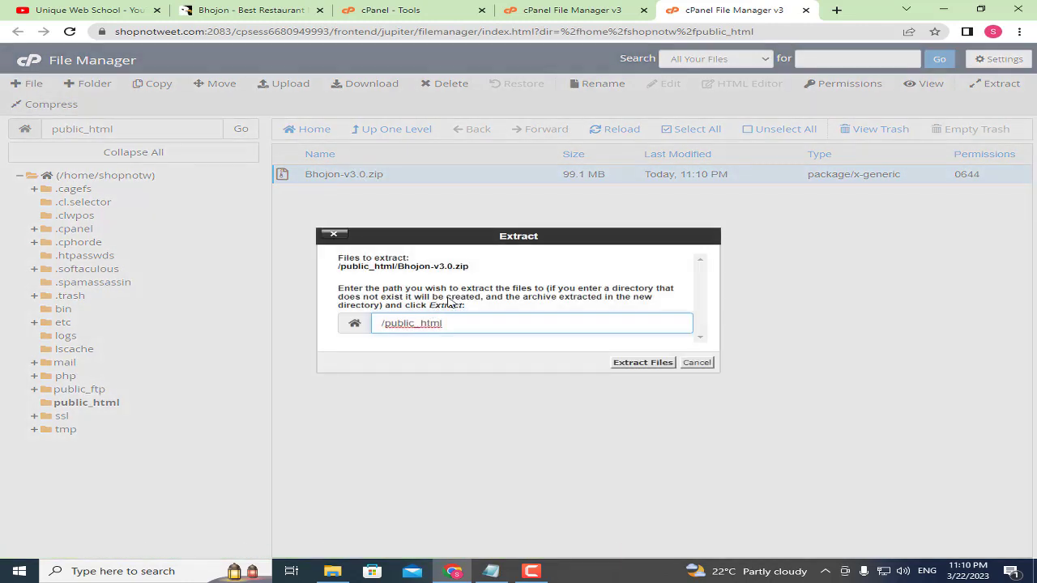
click(637, 366)
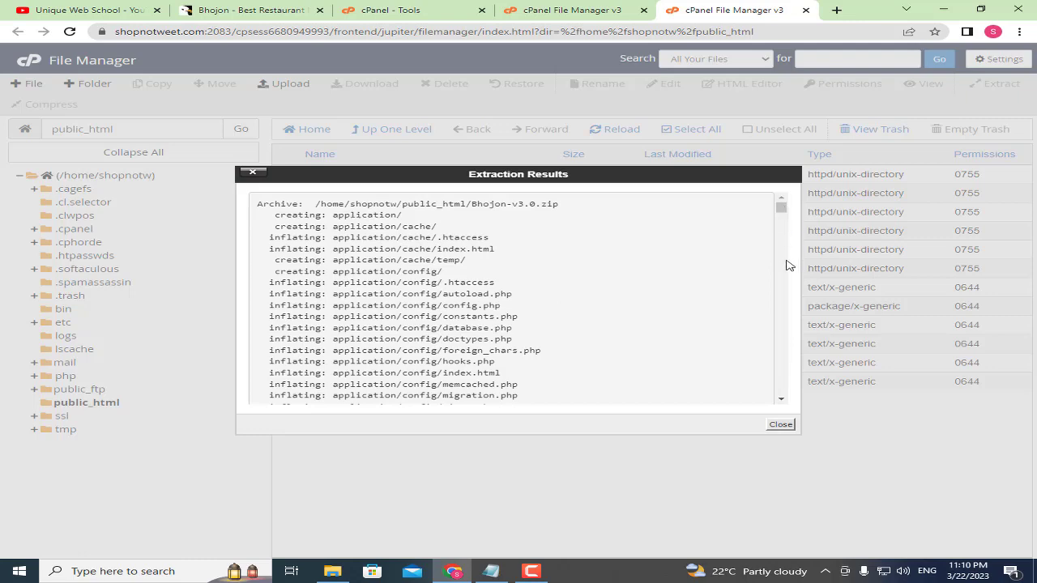
drag(786, 266, 771, 430)
click(780, 427)
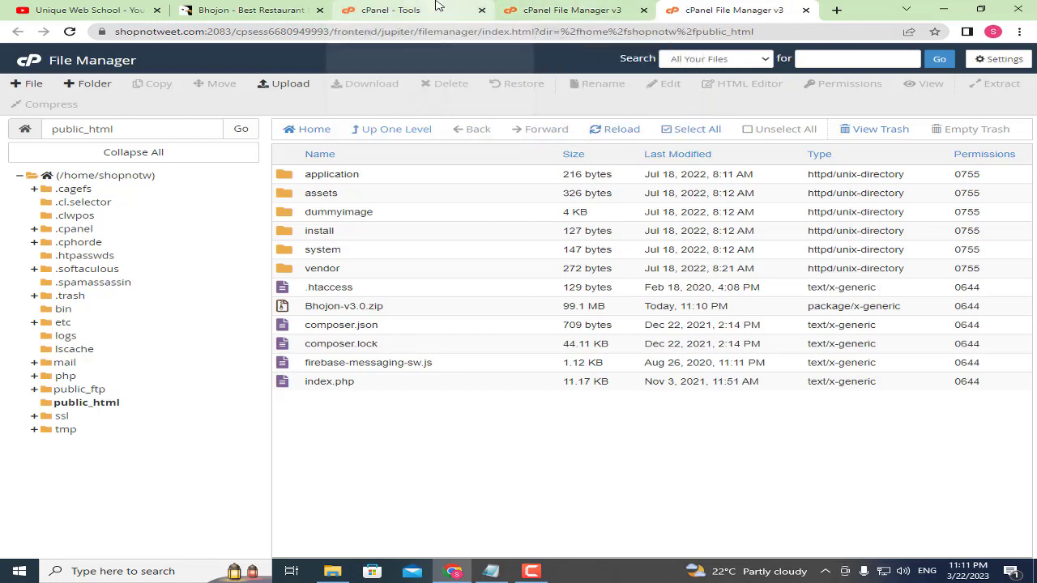
Open the primary domain shopnotweet.com from the cPanel Tools page and place its browser tab last
click(488, 6)
scroll(1035, 208, up, 5)
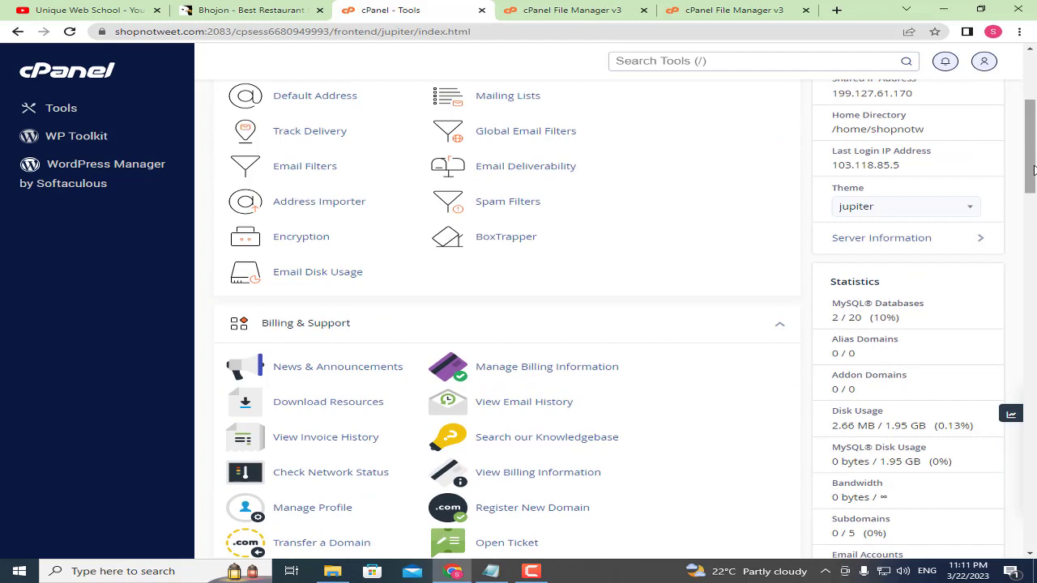
scroll(921, 139, up, 1)
click(890, 123)
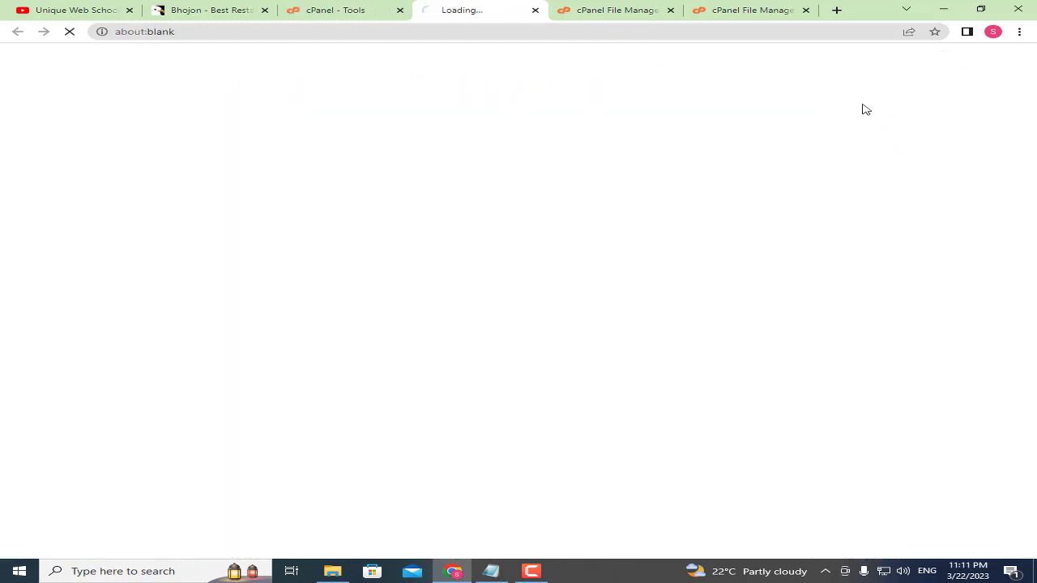
drag(486, 5, 749, 6)
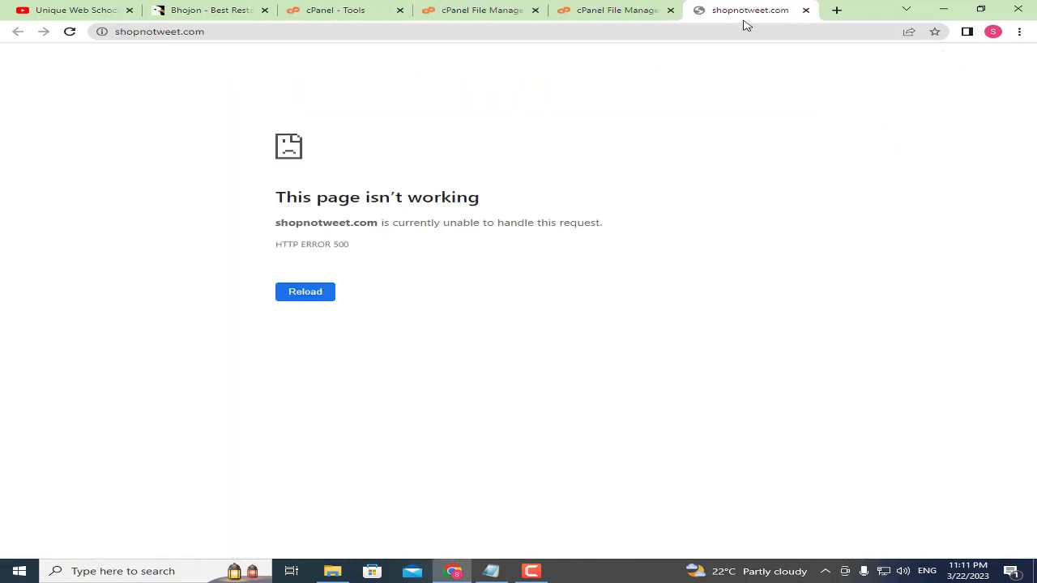
click(311, 295)
drag(306, 246, 377, 251)
click(393, 253)
click(253, 34)
click(307, 33)
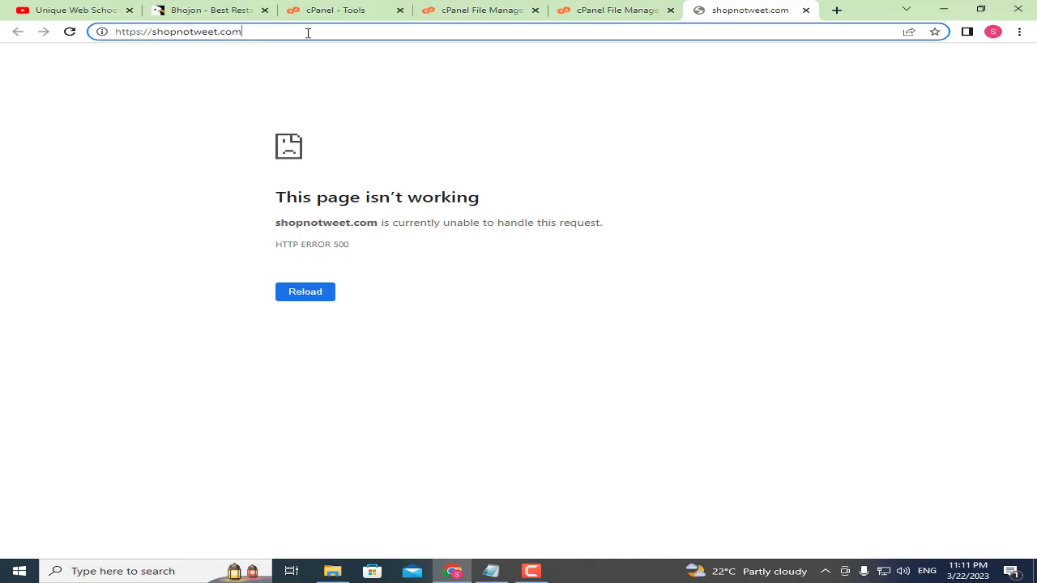
text(/)
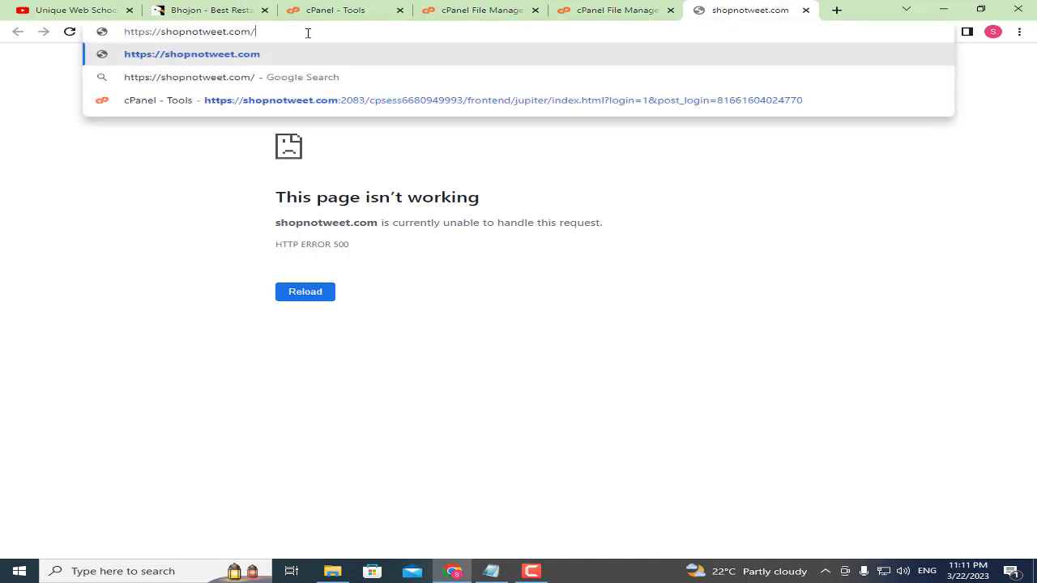
text(inst)
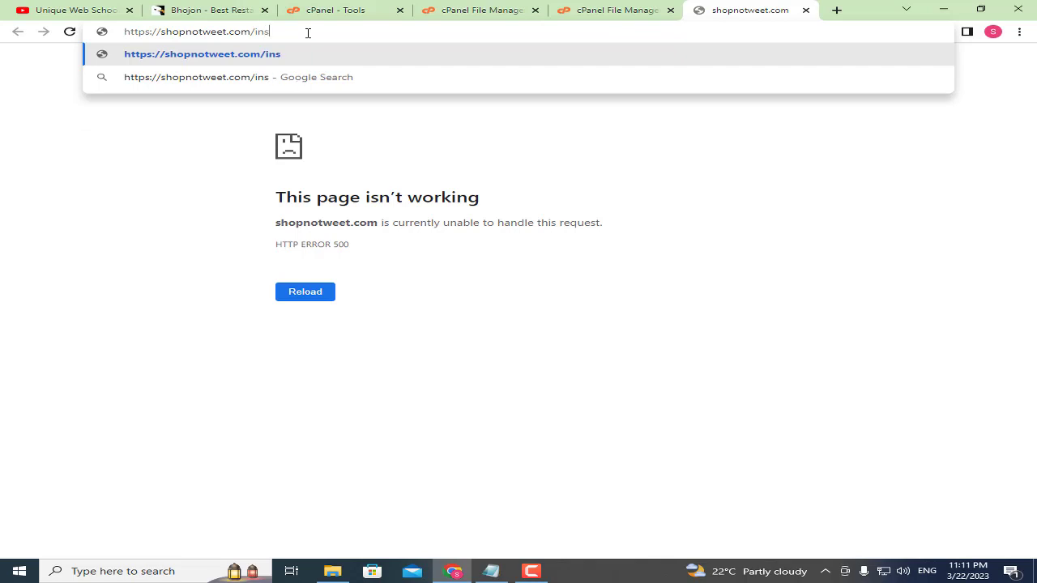
text(all)
key(Return)
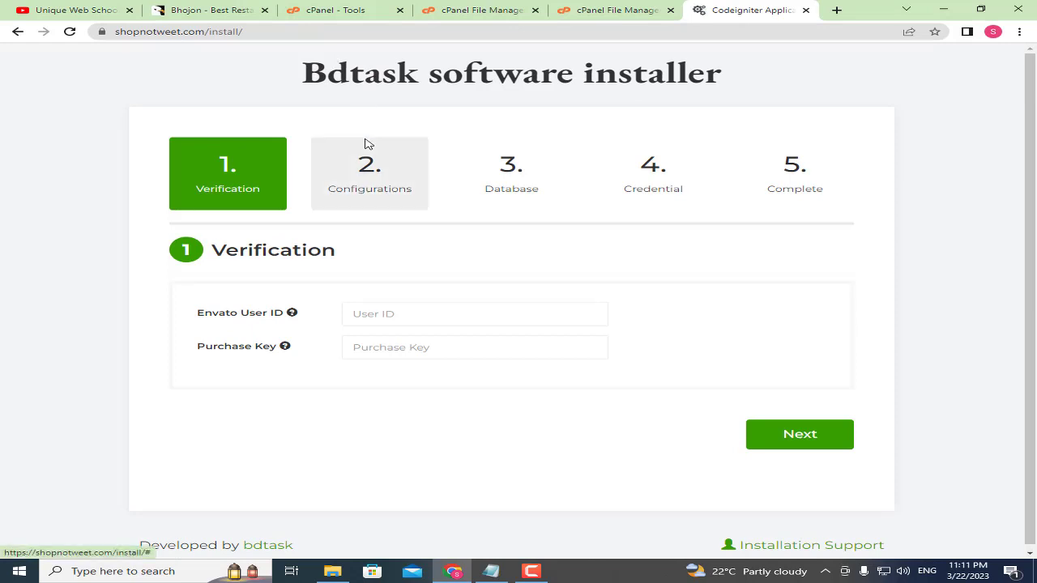
Enter the Envato user ID and the purchase key in the Verification form and proceed to Configurations
scroll(347, 154, down, 1)
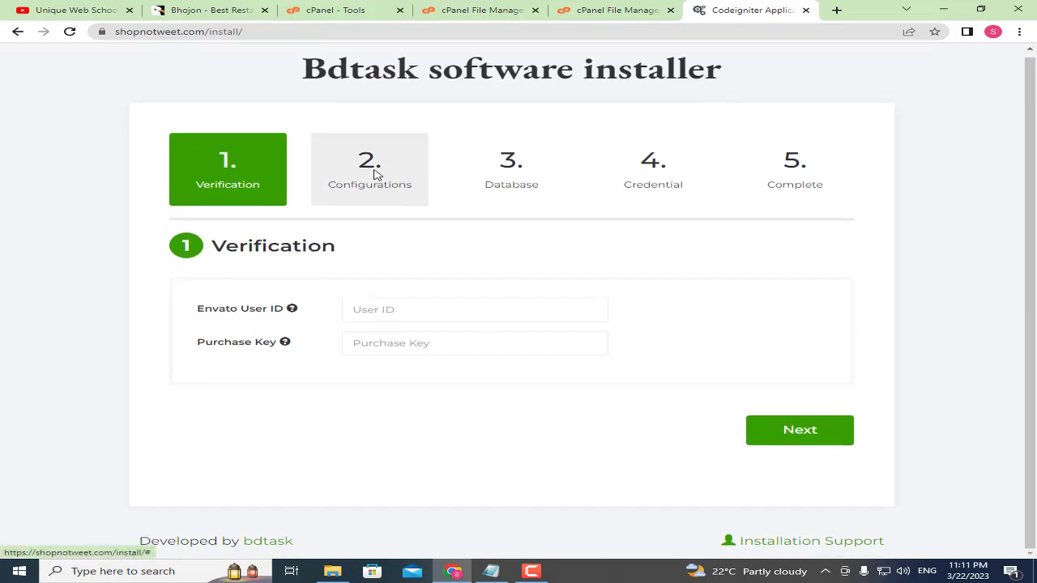
drag(214, 241, 340, 247)
click(341, 247)
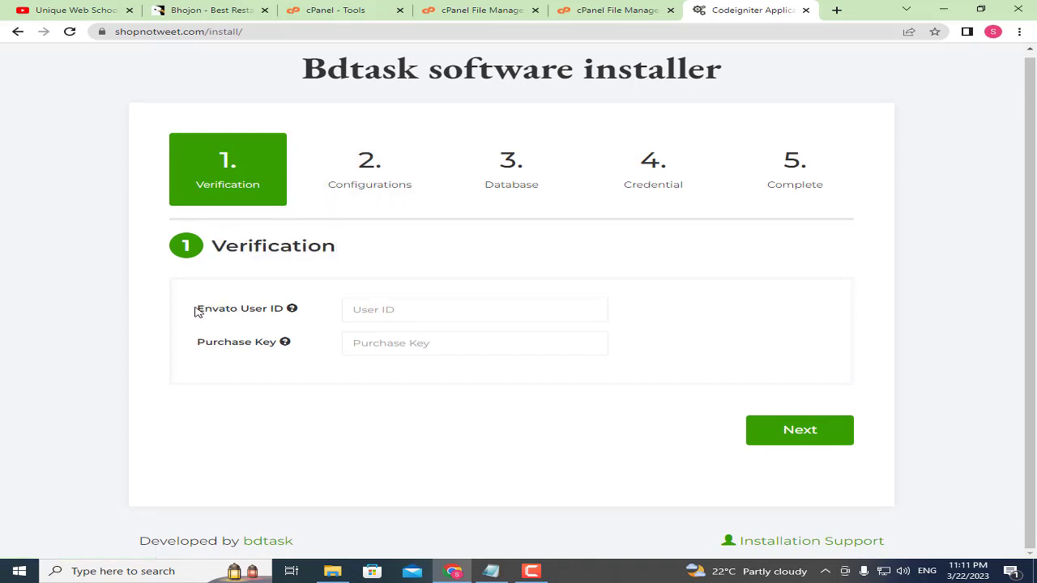
drag(195, 309, 260, 314)
click(389, 311)
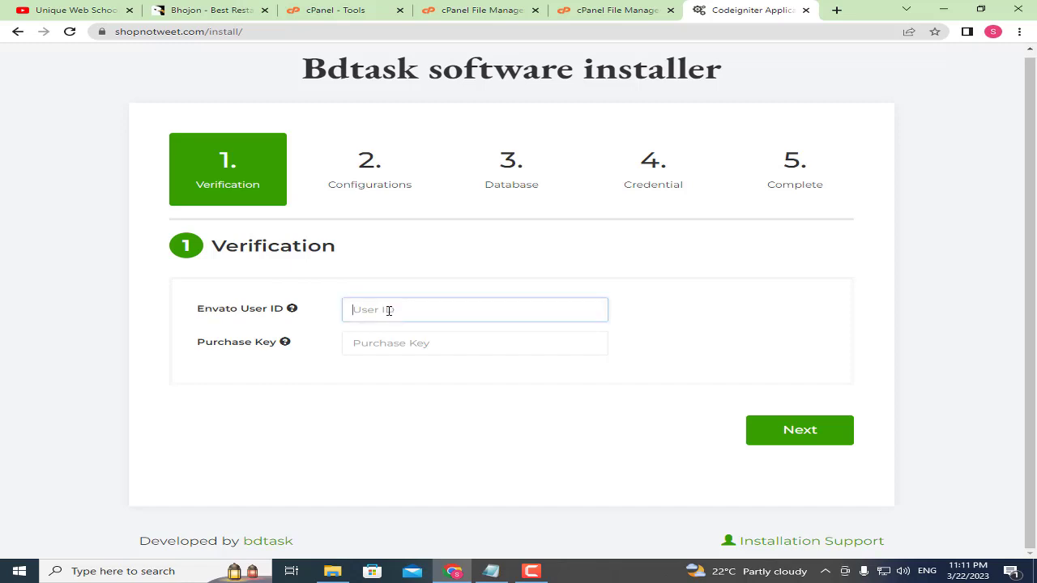
text(roton360hub)
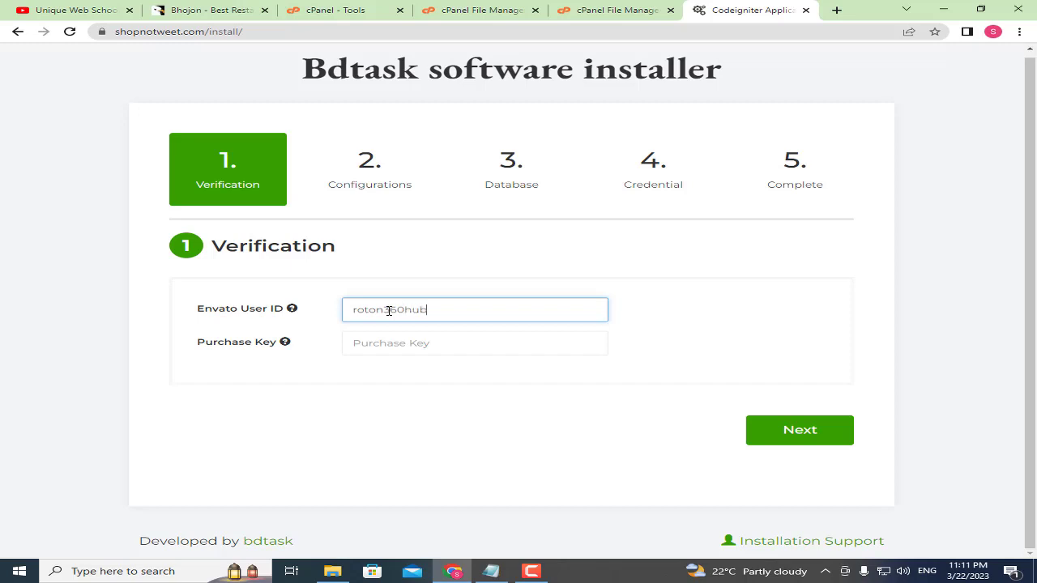
click(387, 341)
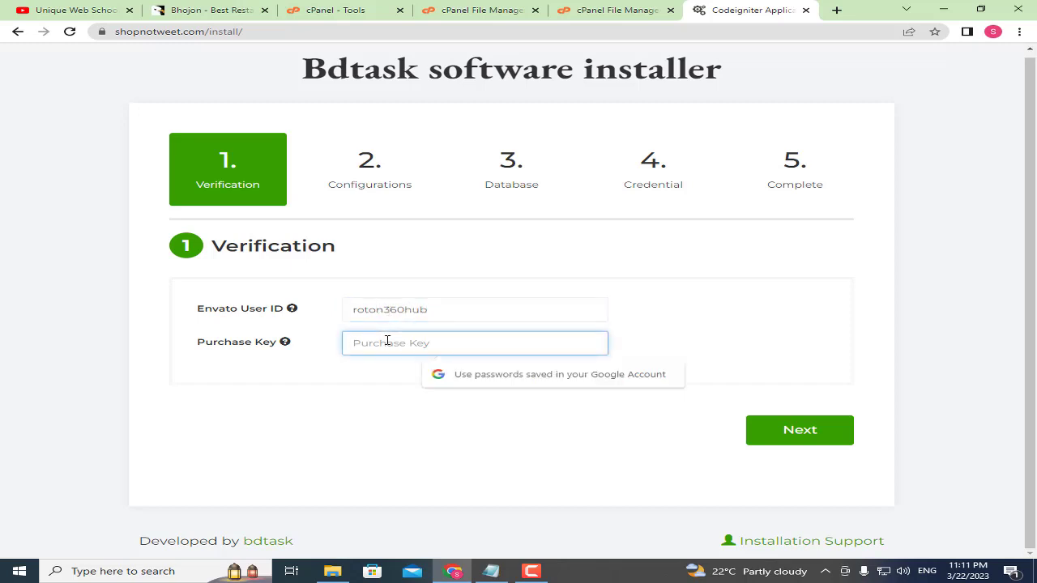
text(-)
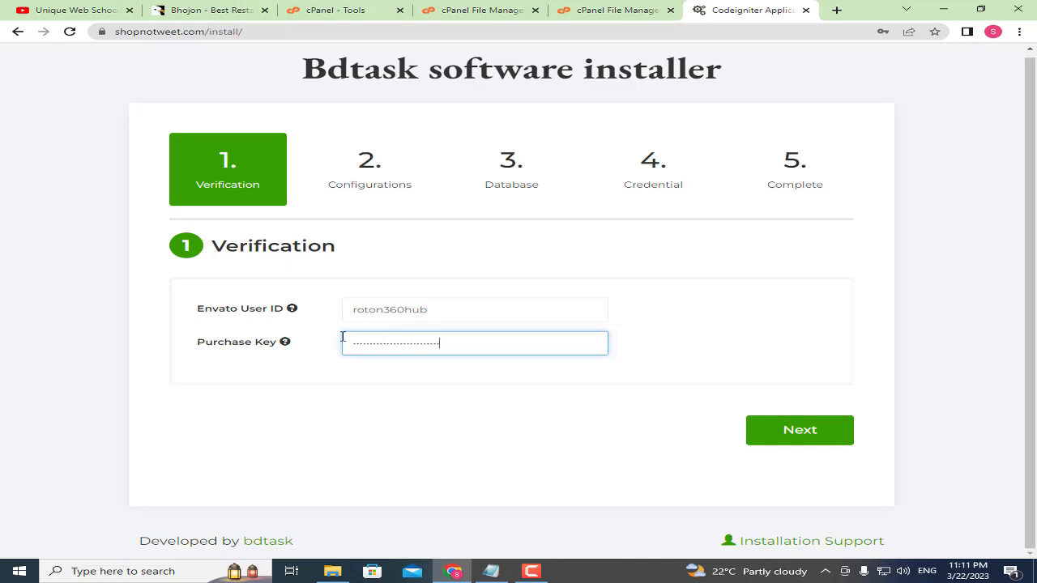
drag(440, 345, 357, 343)
click(370, 377)
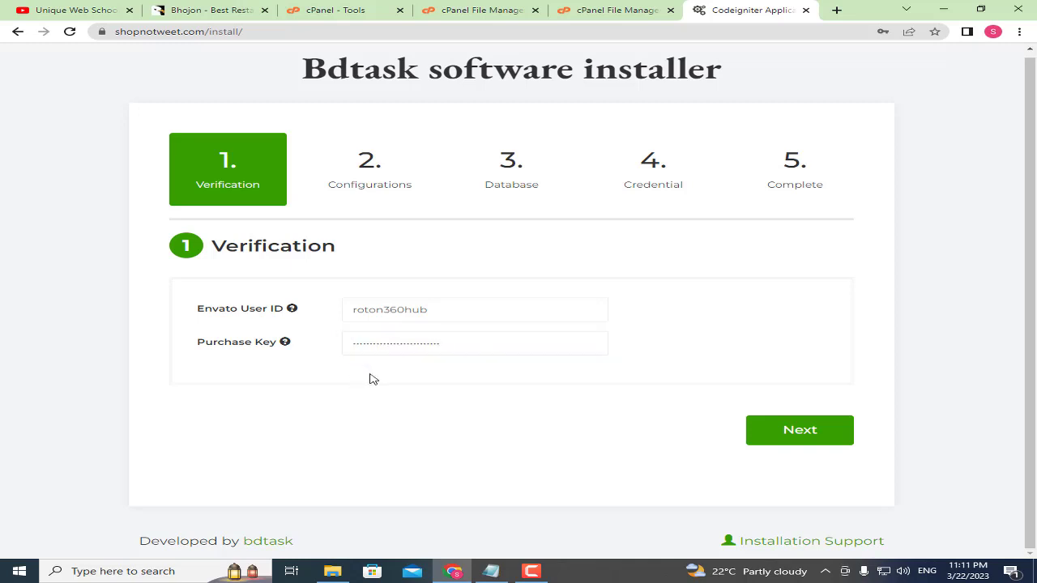
click(795, 430)
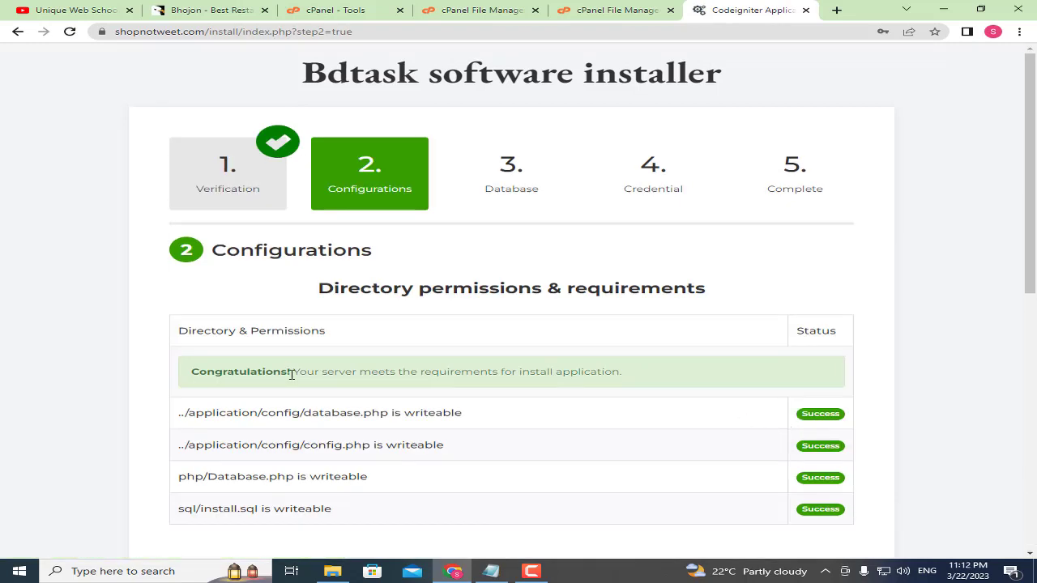
Review the directory permissions and server requirements on the Configurations page, then proceed to the Database stage
drag(206, 373, 353, 374)
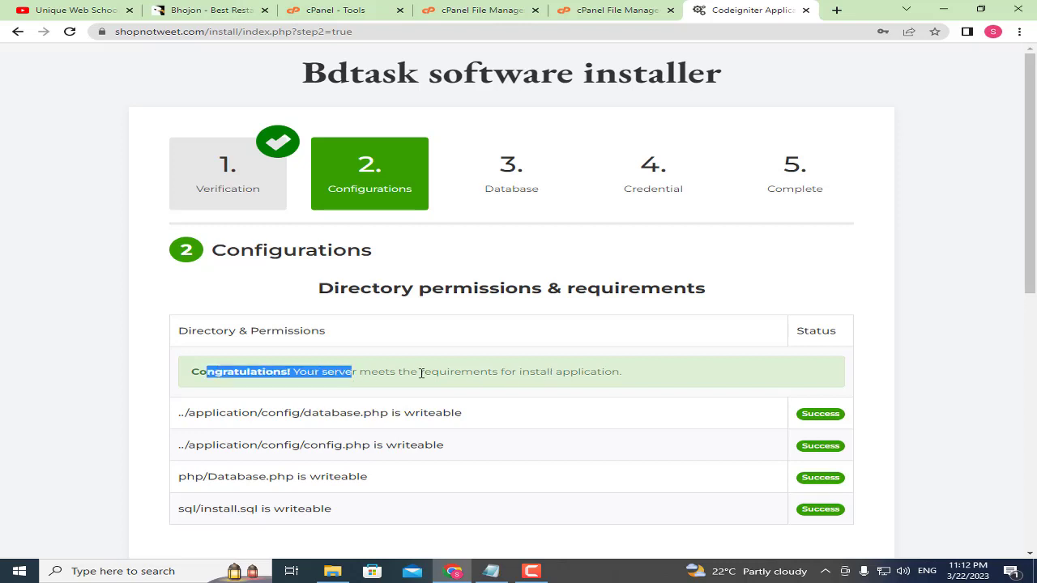
click(425, 373)
drag(570, 375, 562, 374)
scroll(583, 389, down, 2)
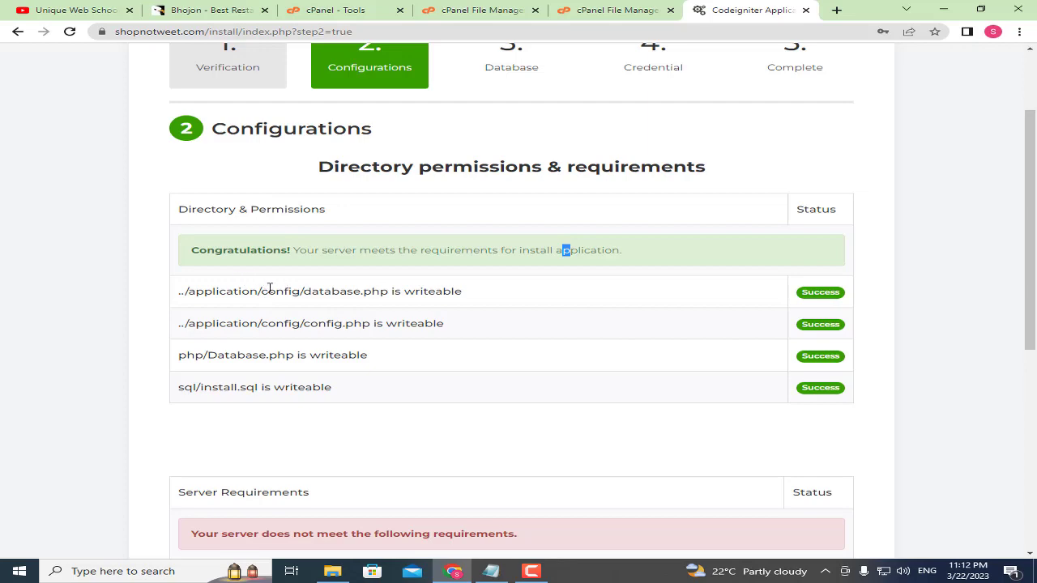
scroll(786, 363, down, 3)
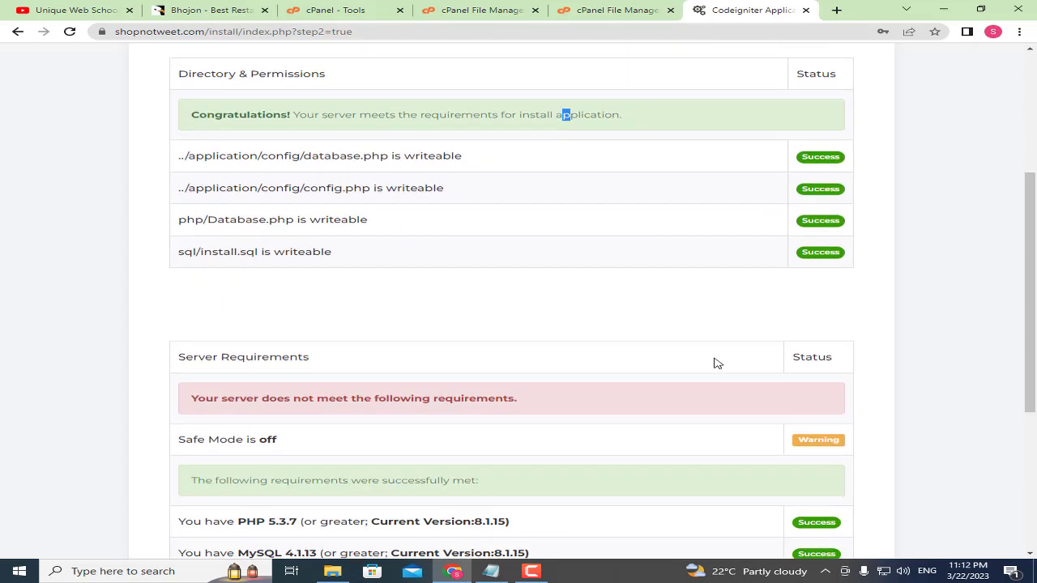
scroll(670, 350, down, 2)
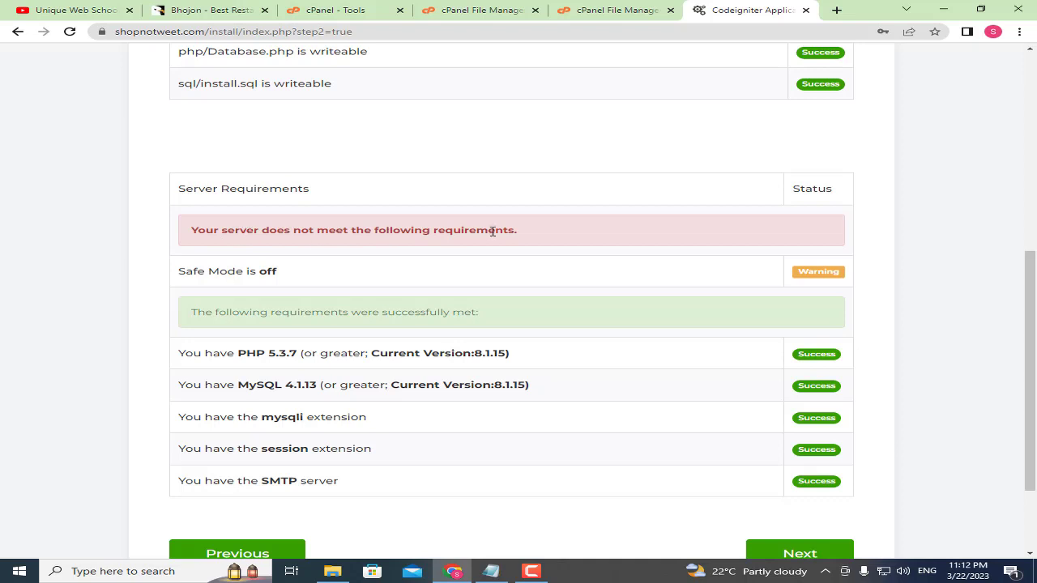
drag(228, 274, 380, 273)
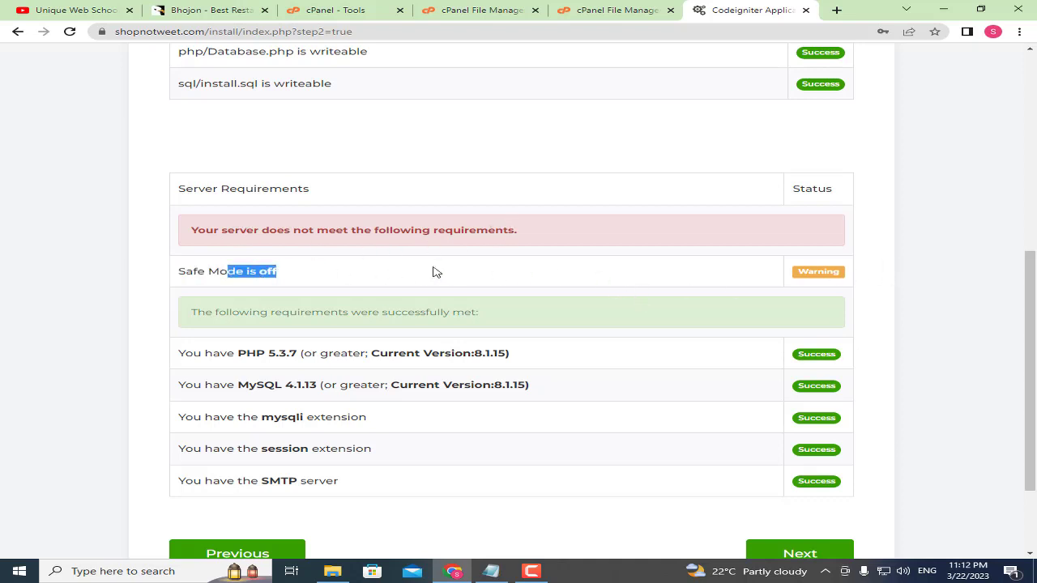
scroll(477, 315, down, 2)
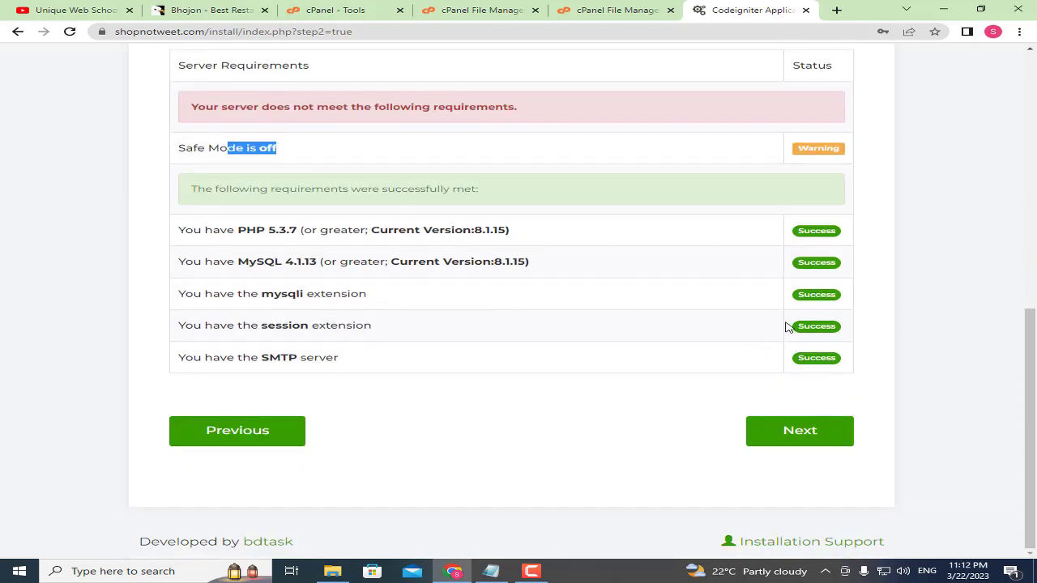
click(810, 431)
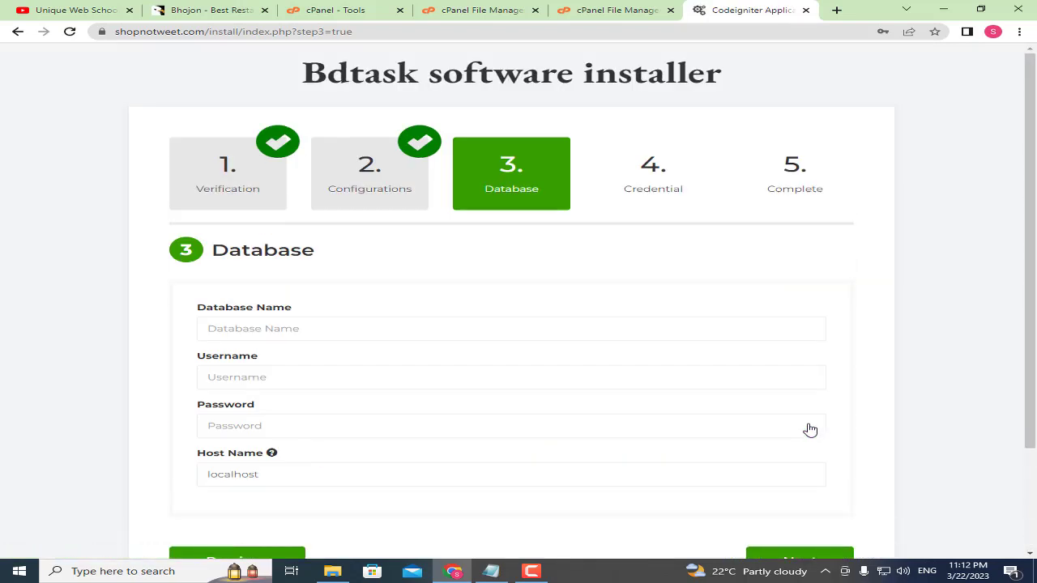
Examine which database details the installer requires: database name, username, password and host name
scroll(444, 275, down, 1)
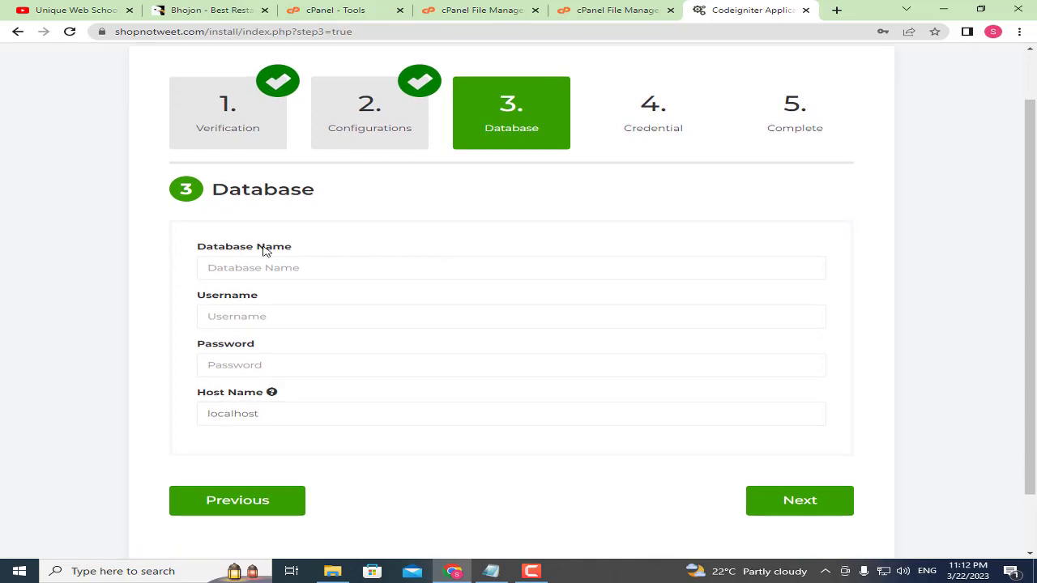
drag(202, 244, 266, 259)
drag(258, 295, 206, 297)
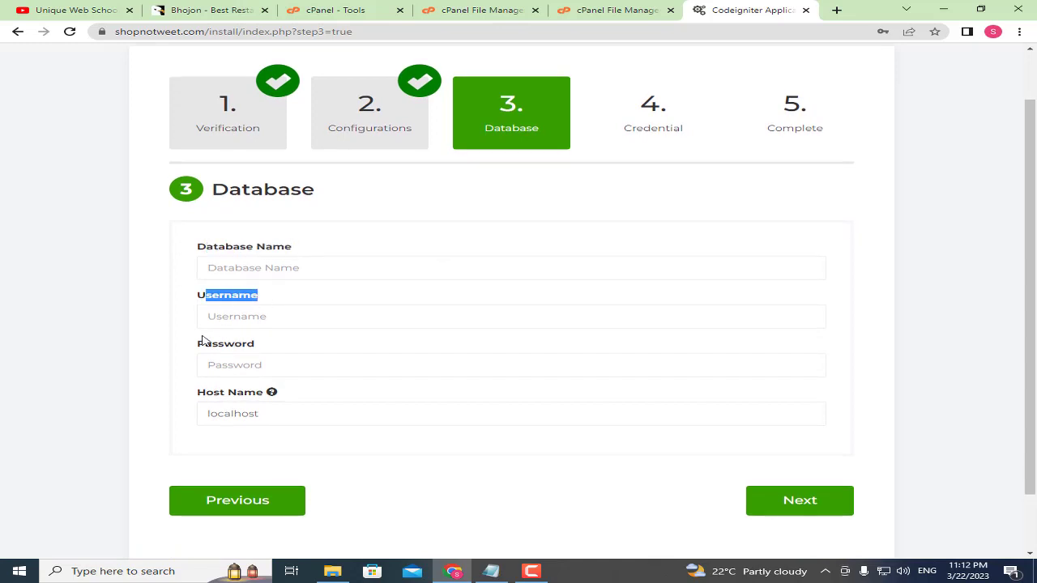
drag(200, 343, 247, 345)
mouse_move(209, 397)
mouse_down()
mouse_move(271, 400)
mouse_move(204, 414)
mouse_up()
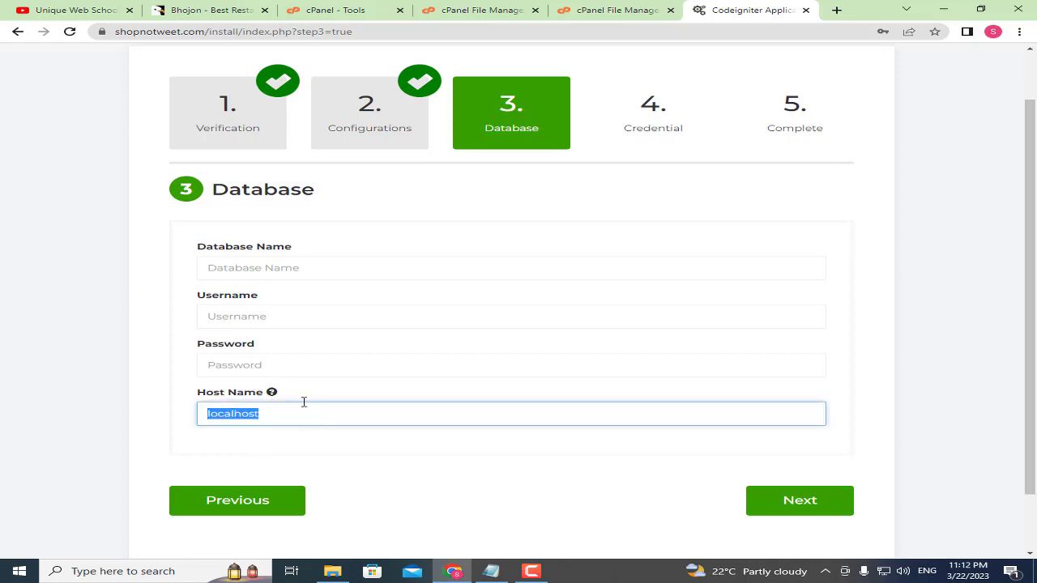
click(92, 308)
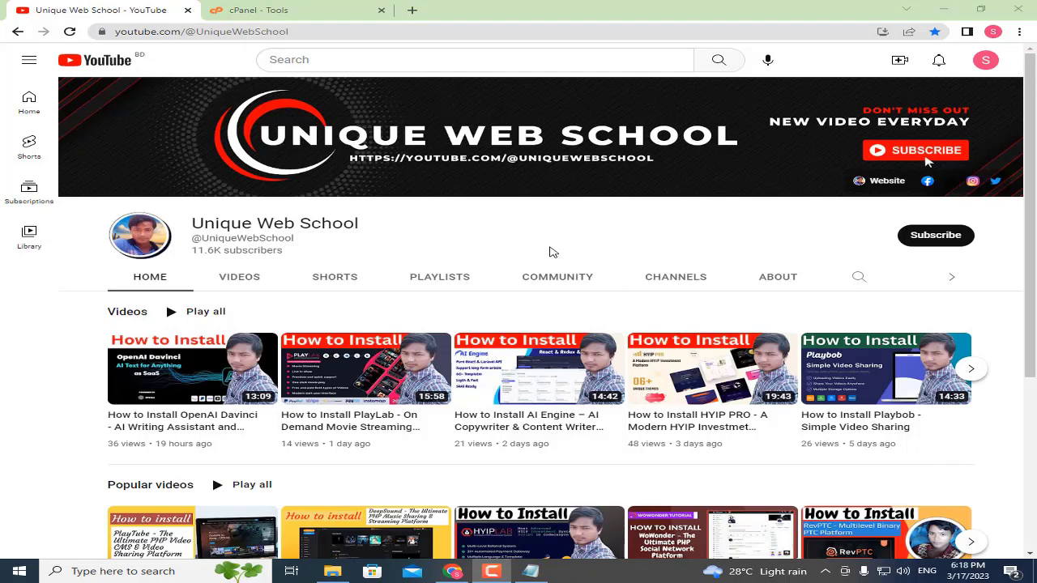
Switch to cPanel and open MySQL Databases at the Create New Database section
click(275, 7)
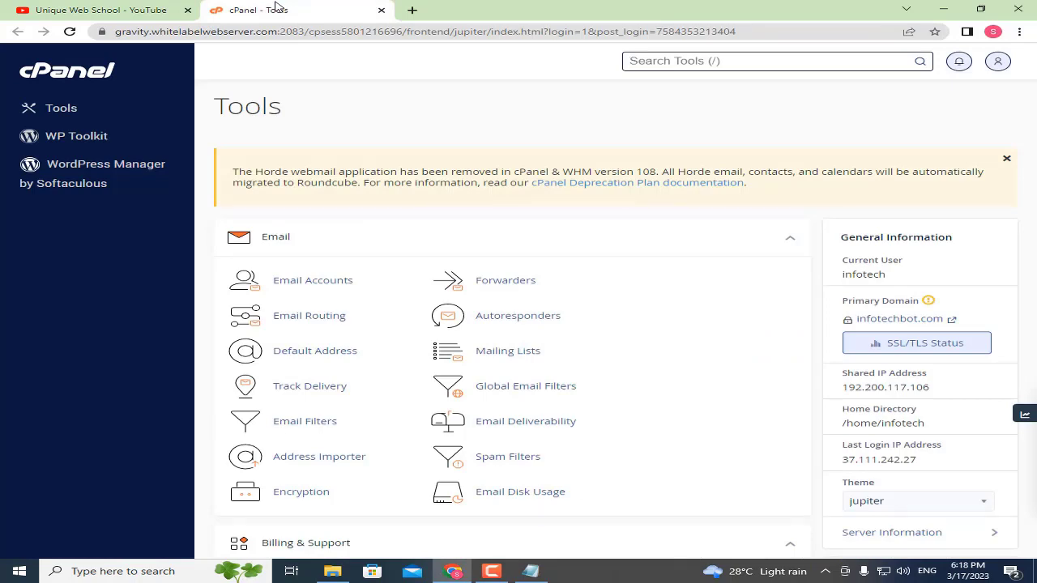
scroll(416, 130, down, 5)
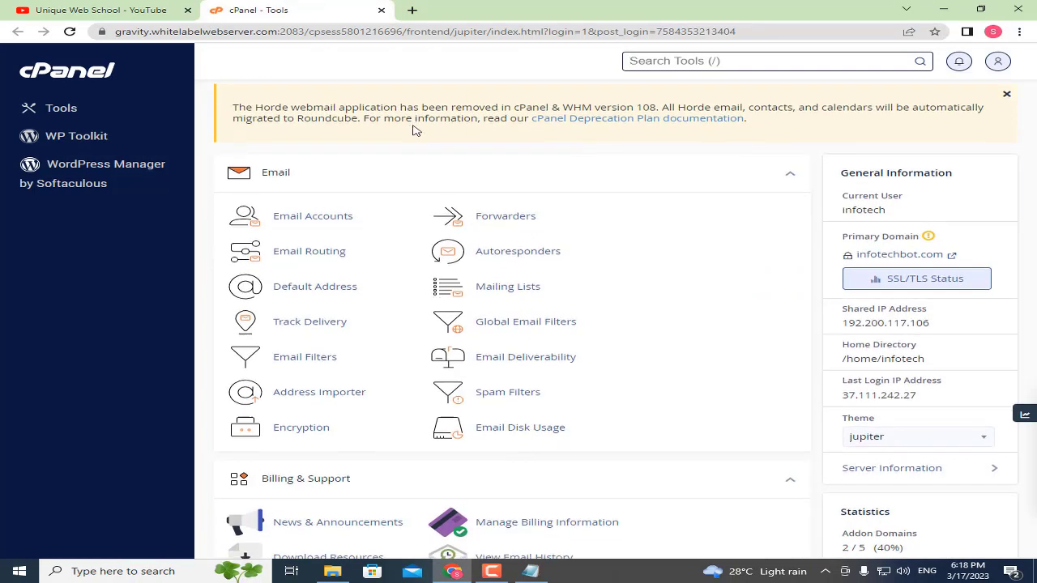
scroll(411, 141, down, 5)
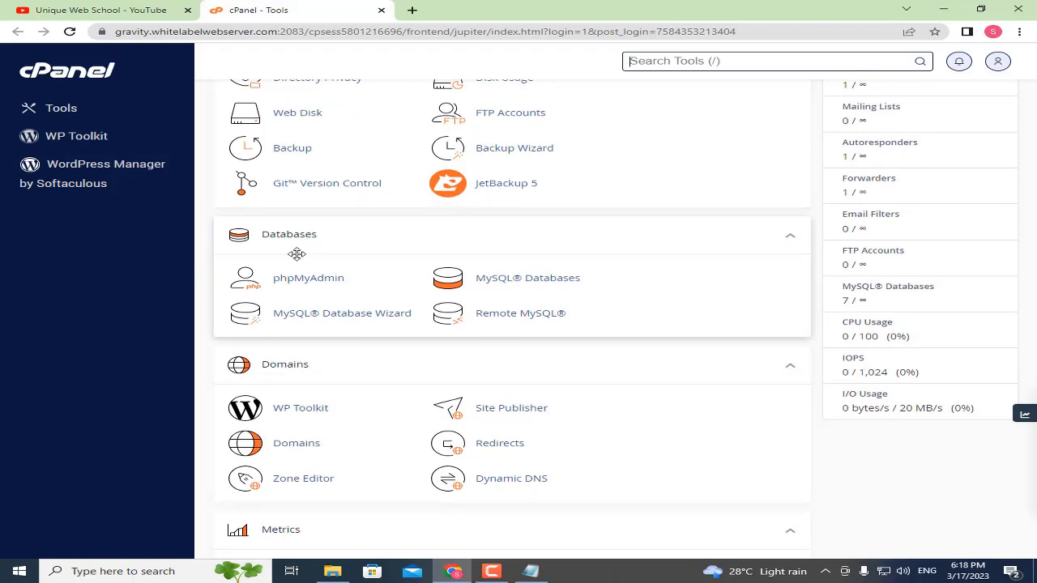
click(513, 288)
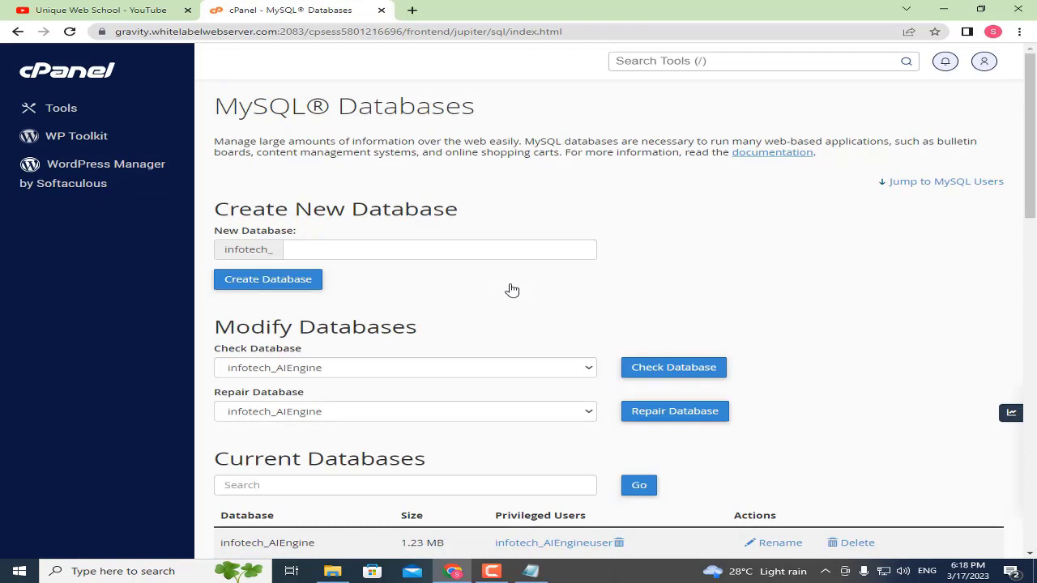
drag(221, 199, 459, 209)
click(370, 243)
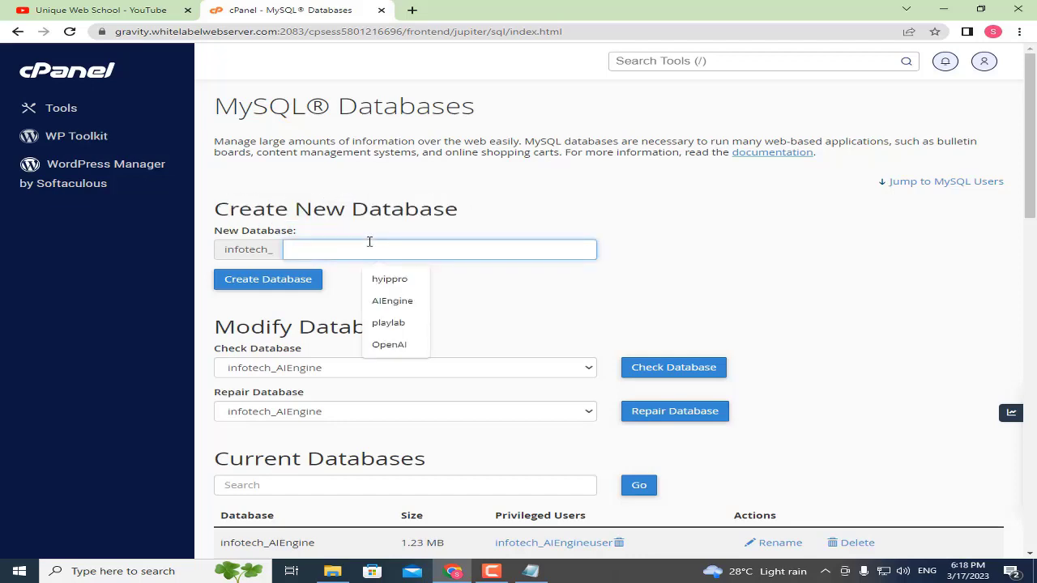
click(363, 231)
Copy the handle text UniqueWebSchool, without the @ sign, from the YouTube channel page
click(101, 10)
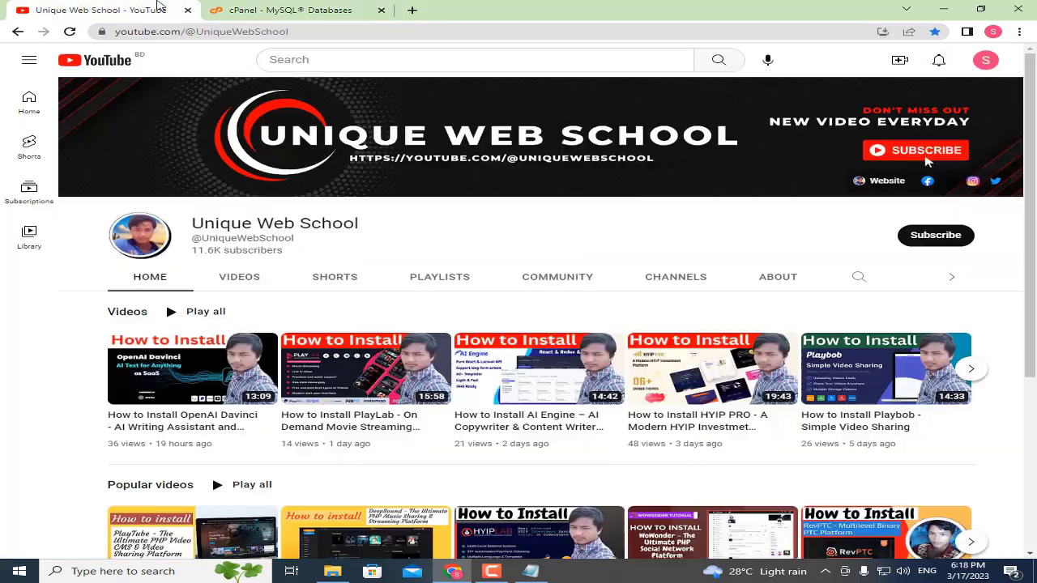
double_click(212, 237)
right_click(273, 237)
click(279, 245)
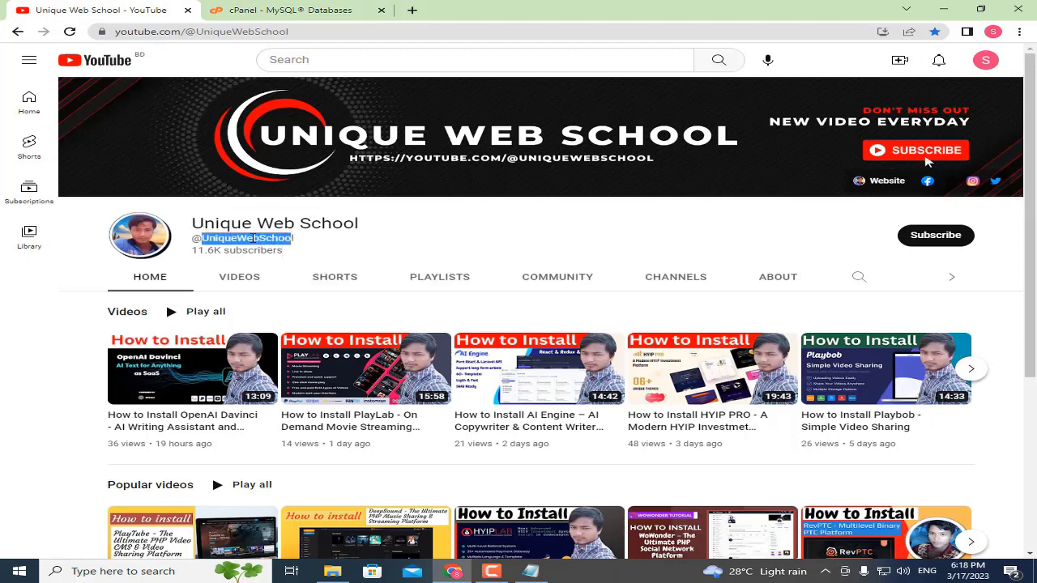
click(203, 238)
drag(202, 237, 296, 238)
right_click(255, 237)
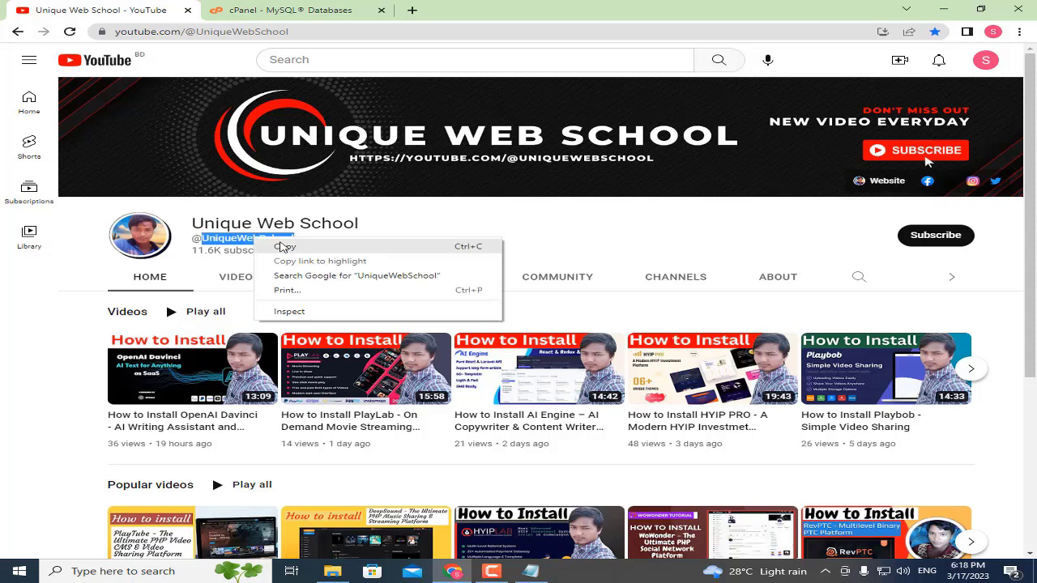
click(283, 246)
Return to MySQL Databases in cPanel and create a new database named UniqueWebSchool with the infotech_ prefix
click(288, 10)
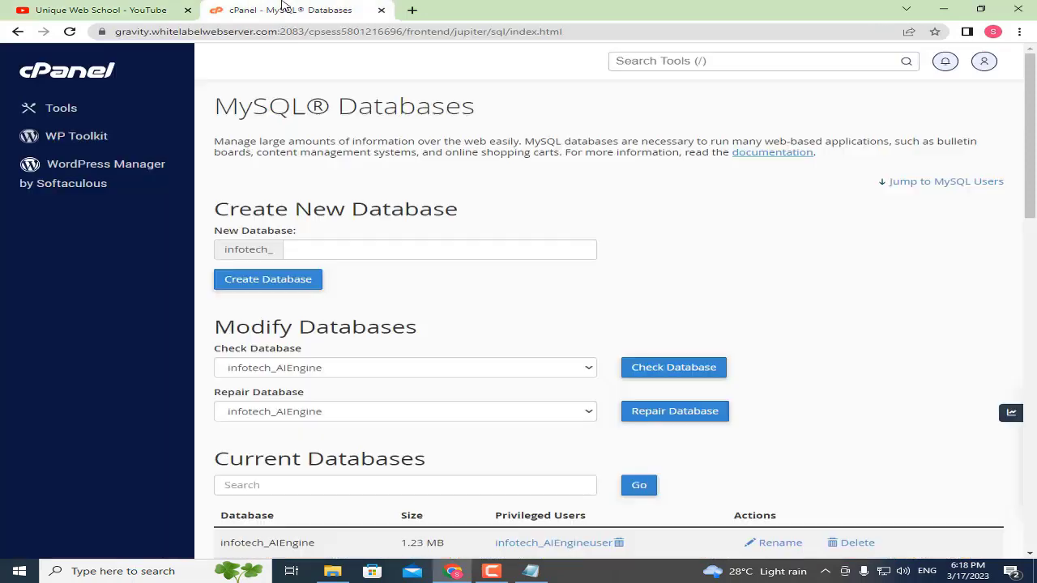
click(310, 248)
key(ctrl+v)
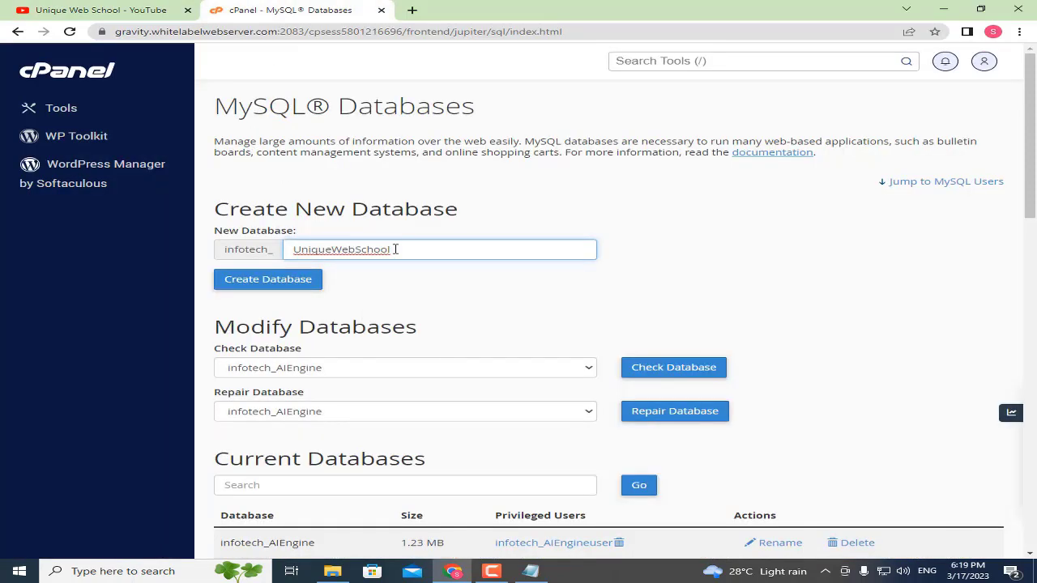
double_click(328, 245)
click(369, 234)
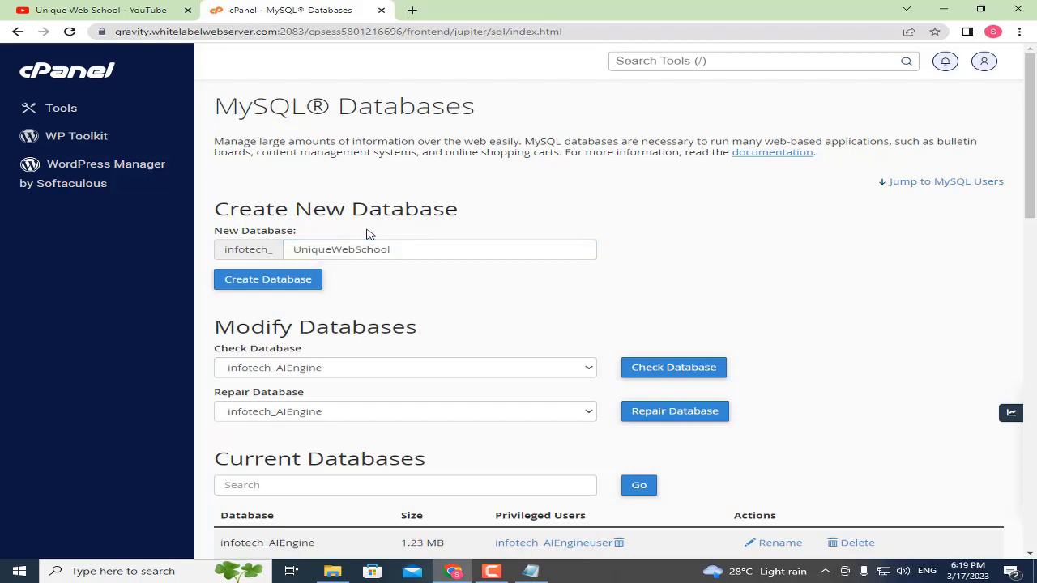
click(282, 285)
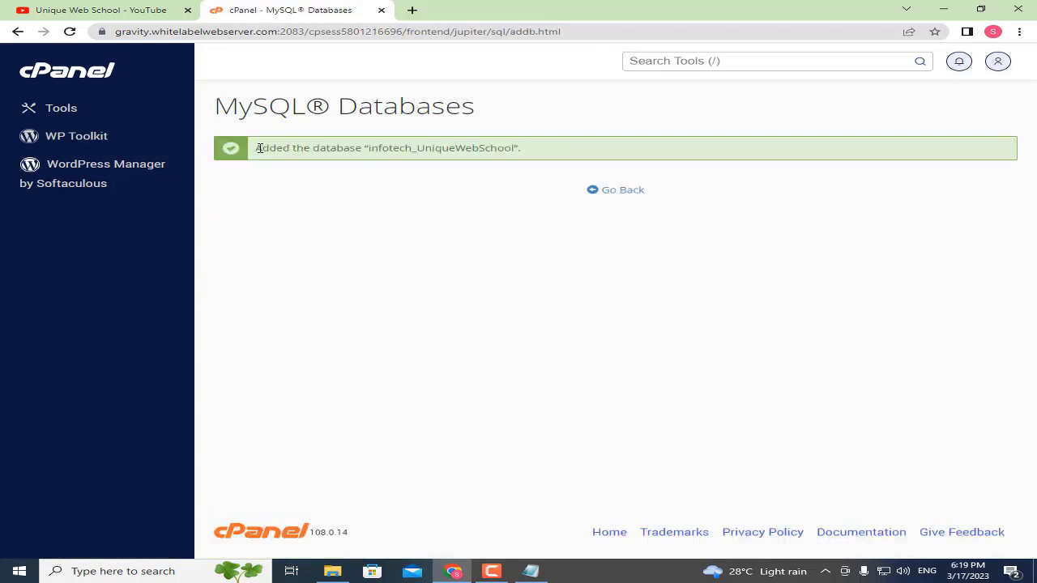
Go back to the MySQL Databases page and enter UniqueWebSchooluser as the new MySQL user's username after the infotech_ prefix
drag(259, 148, 522, 148)
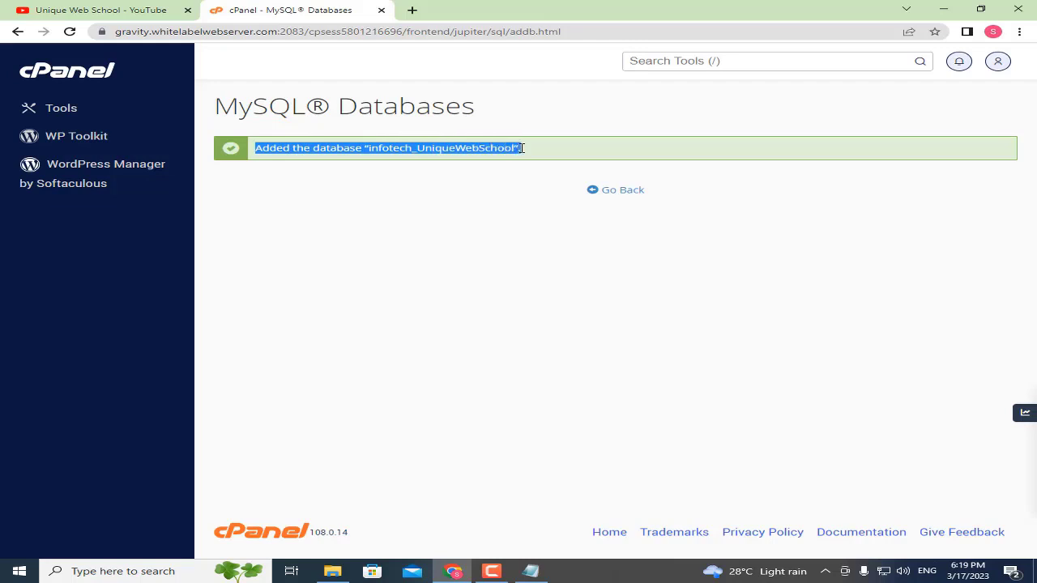
click(552, 152)
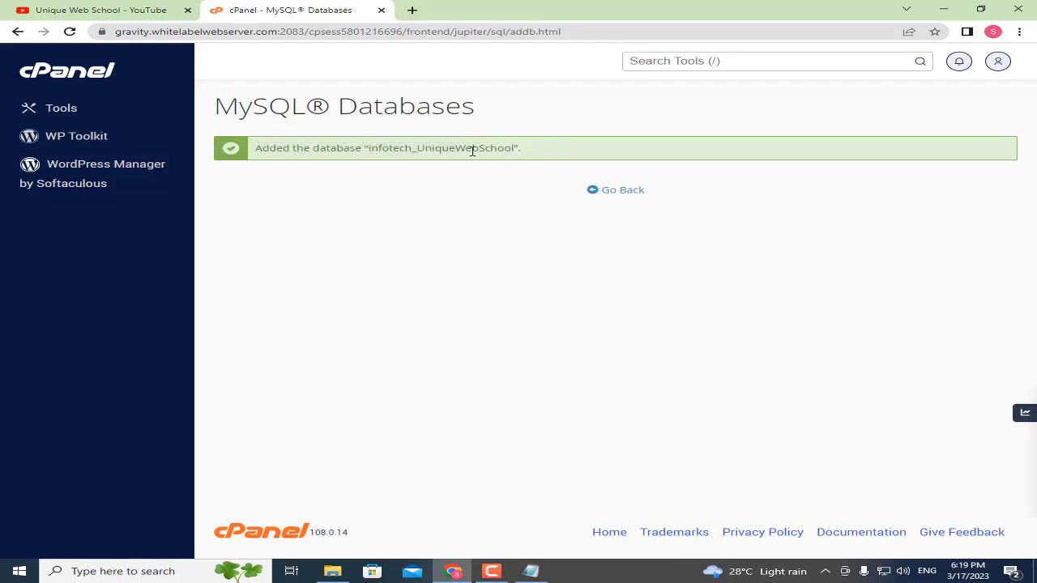
click(610, 194)
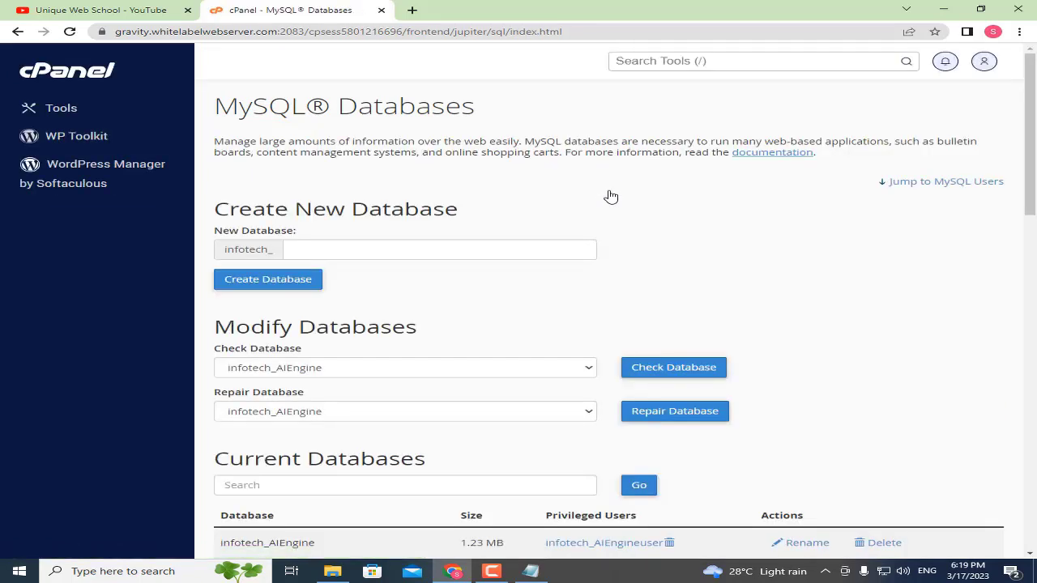
scroll(731, 234, down, 5)
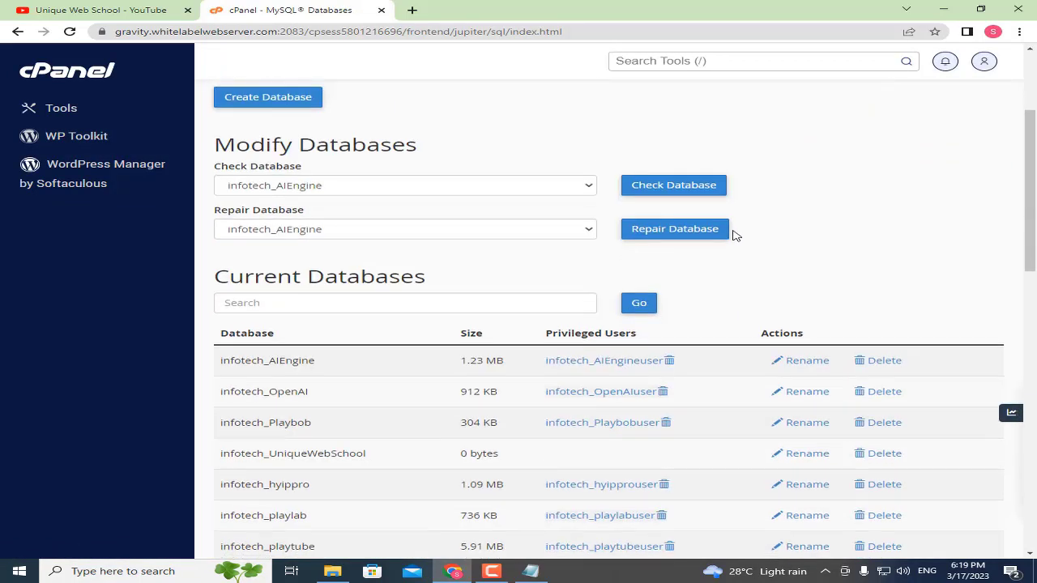
scroll(741, 241, down, 4)
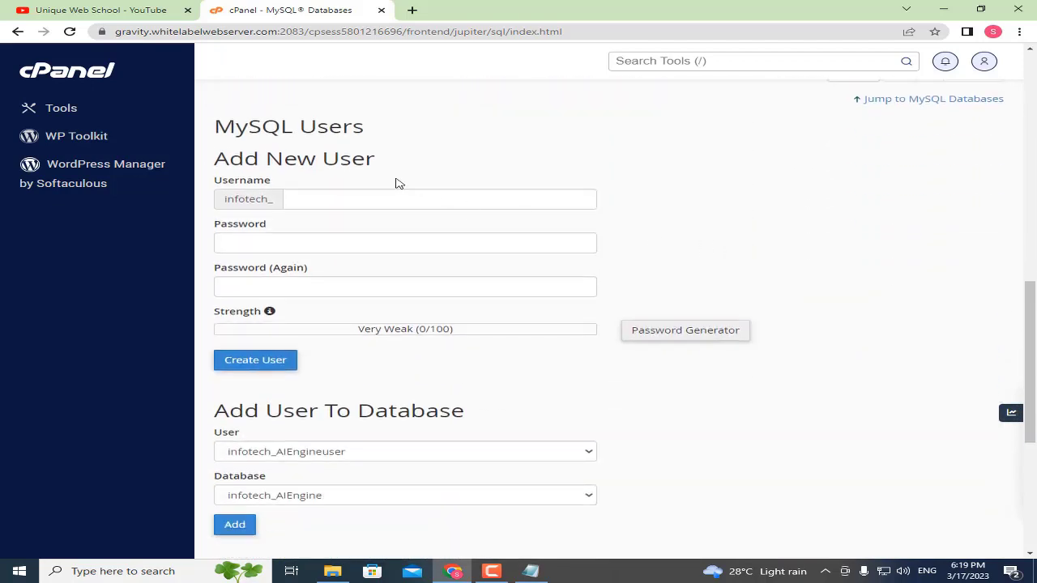
drag(234, 159, 397, 166)
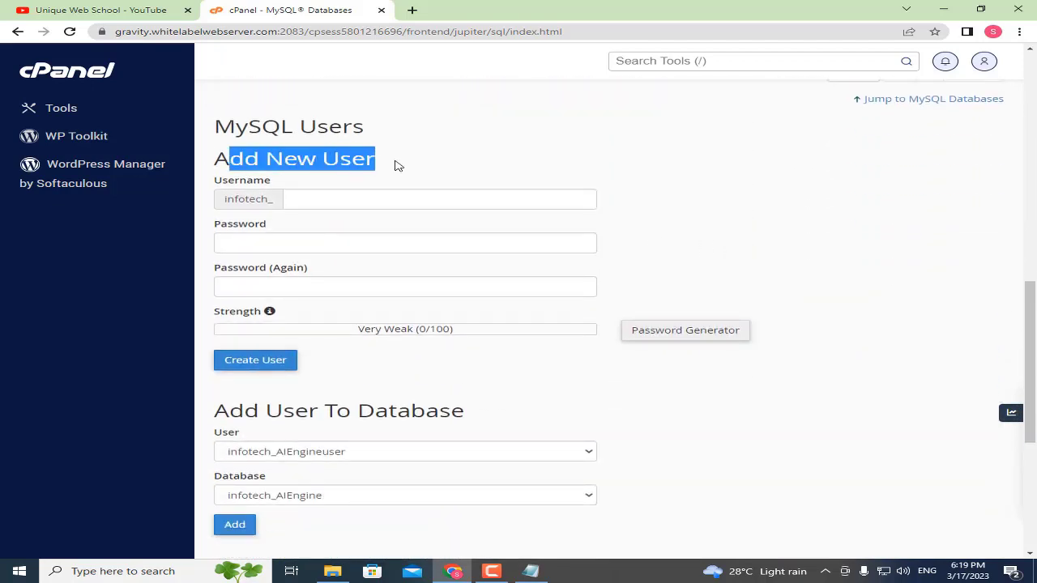
drag(222, 180, 289, 183)
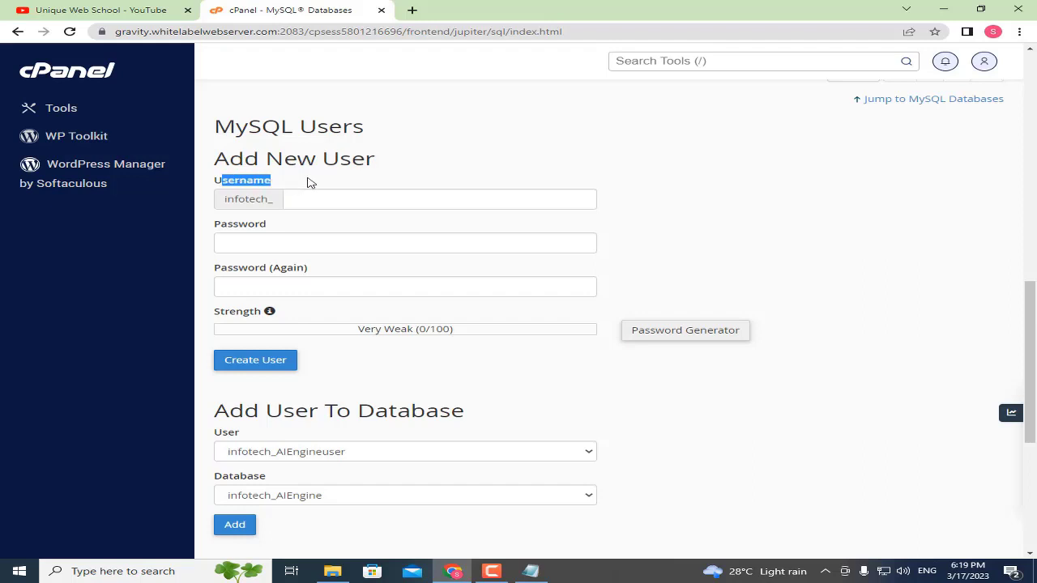
click(291, 193)
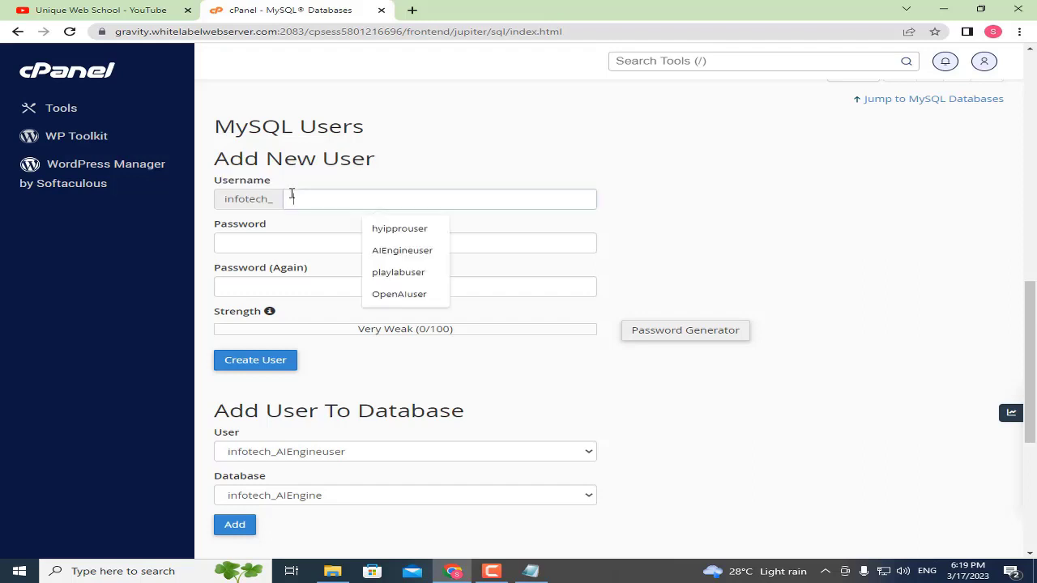
key(ctrl+v)
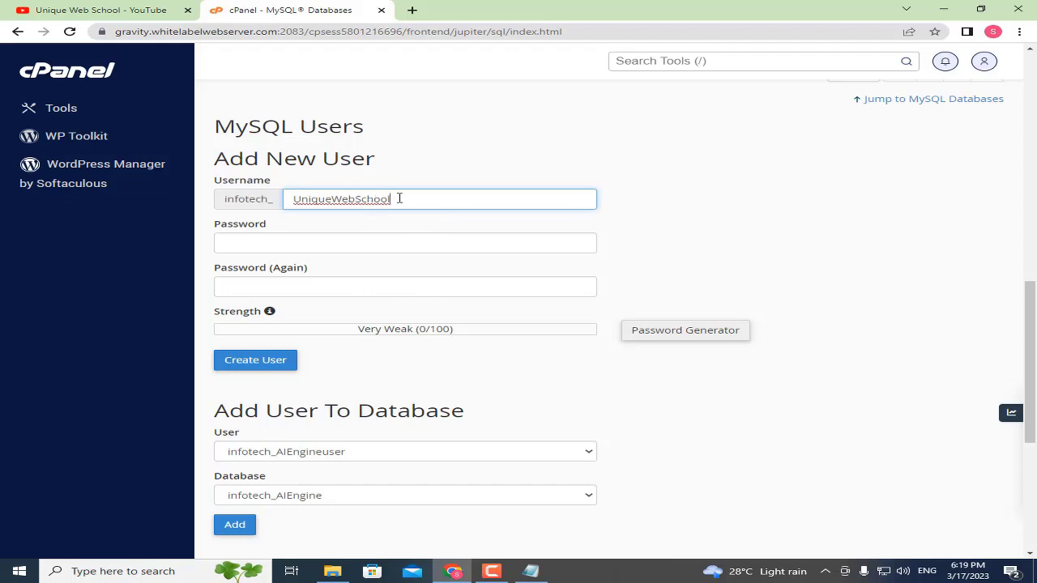
text(user)
drag(454, 200, 281, 205)
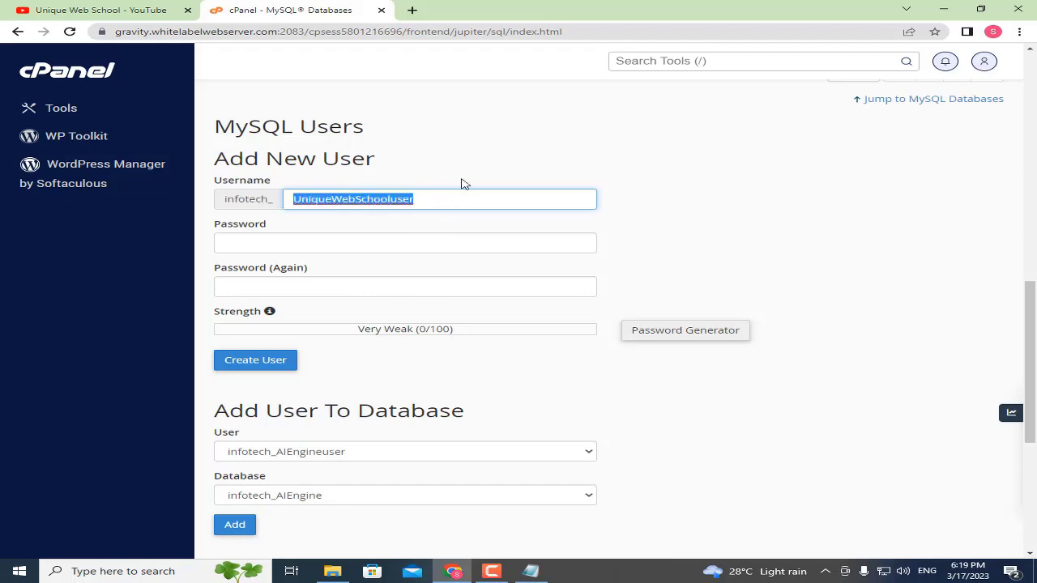
click(452, 187)
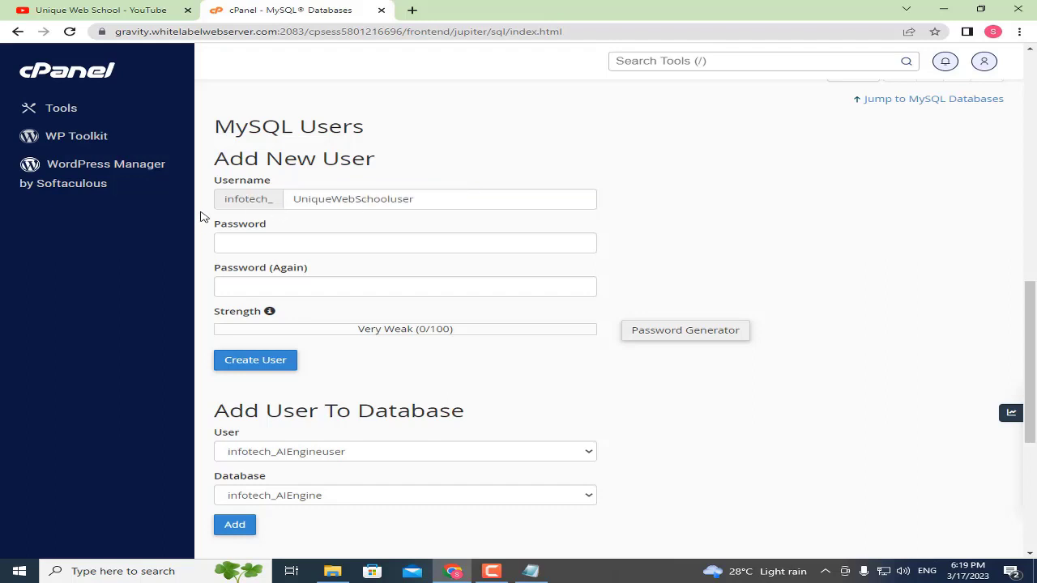
Generate a random password for the new MySQL user with the Password Generator and copy it
double_click(235, 225)
drag(223, 269, 281, 272)
click(348, 263)
click(691, 335)
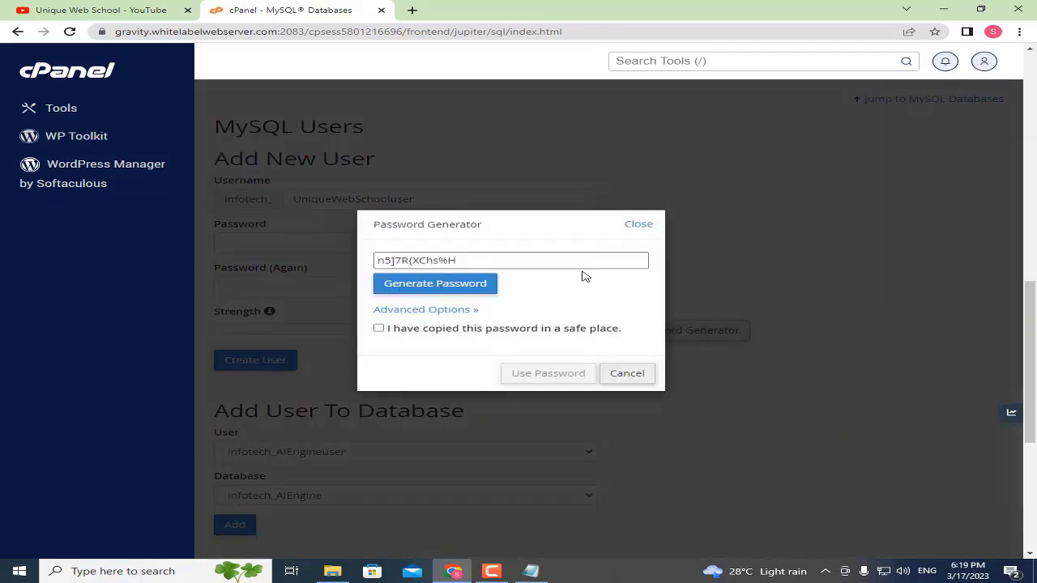
triple_click(462, 259)
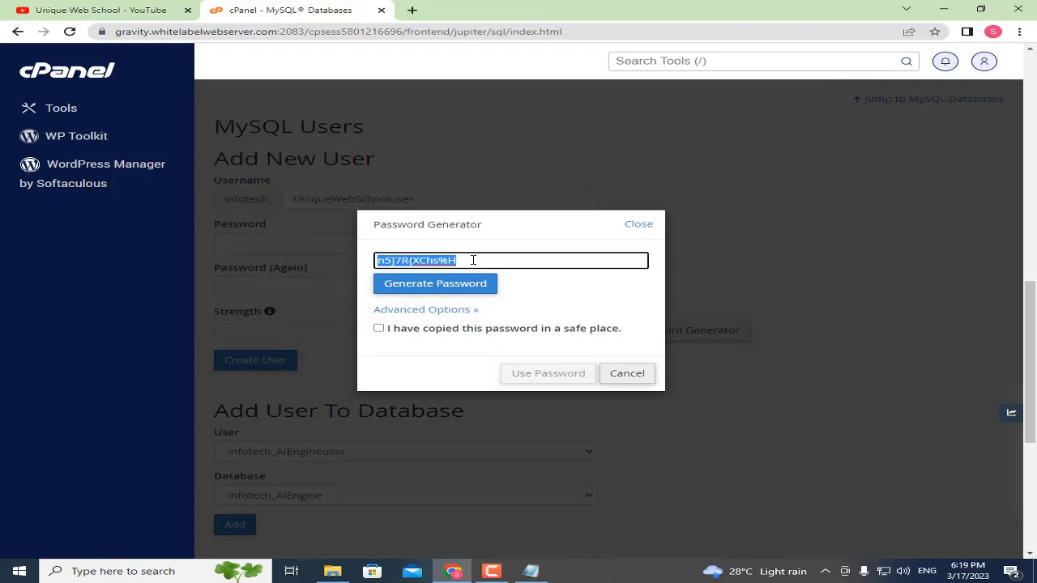
right_click(472, 261)
click(503, 305)
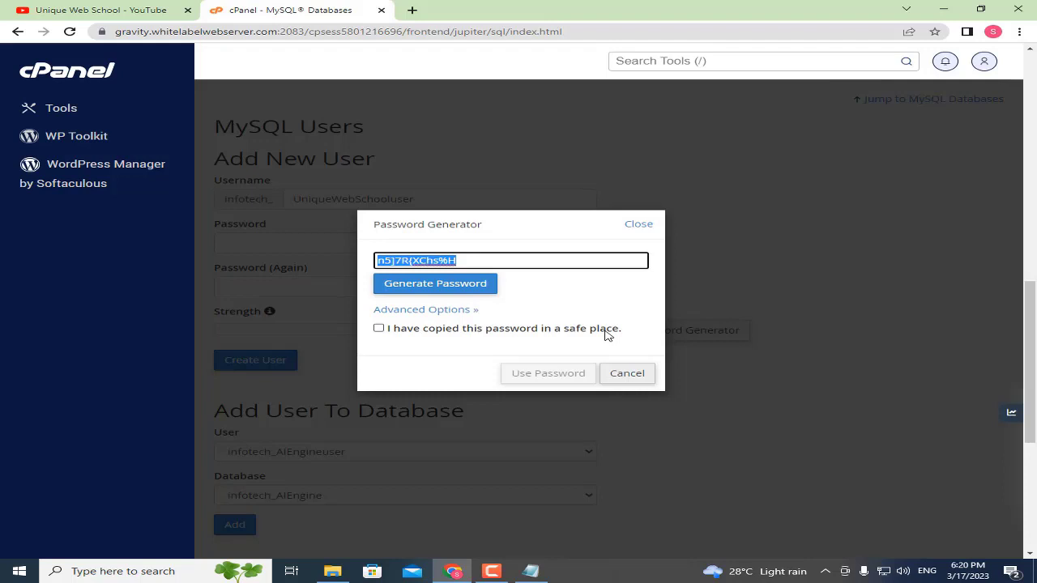
Switch to Notepad, paste the generated database user password on two lines of New Text Document.txt, and save the file
click(530, 571)
key(ctrl+v)
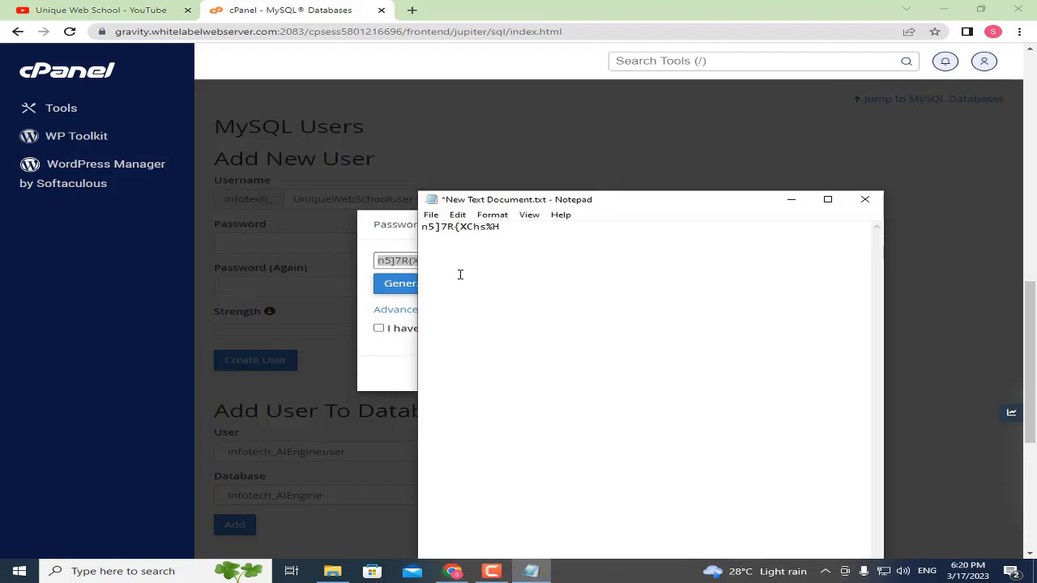
key(Return)
key(ctrl+v)
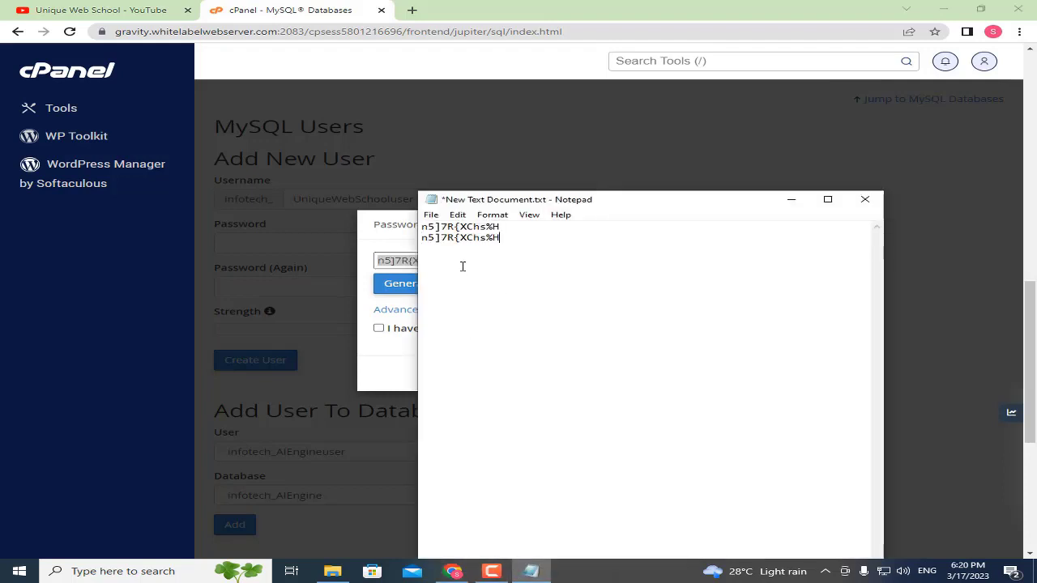
click(431, 215)
click(486, 268)
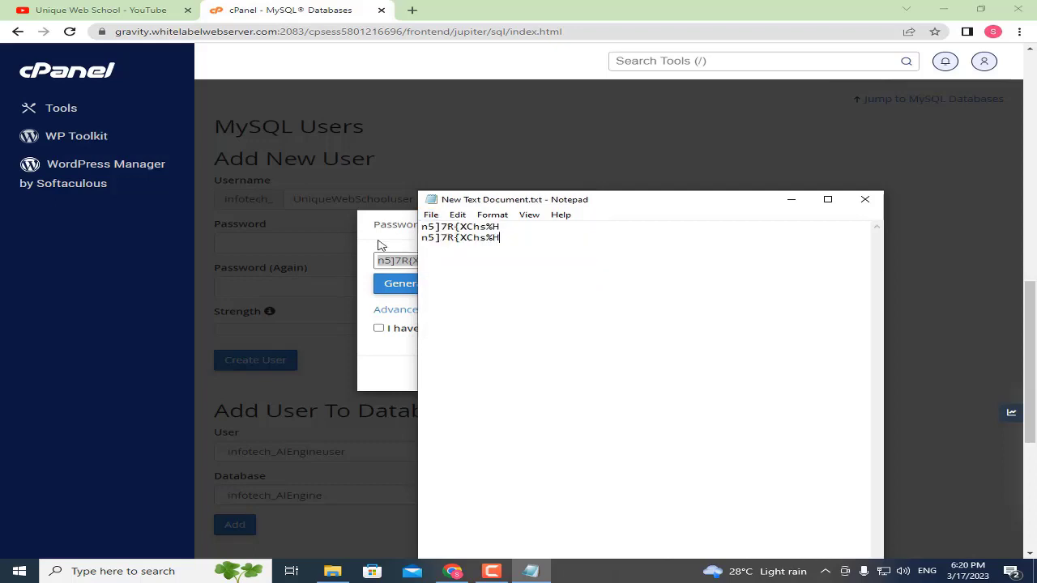
click(382, 246)
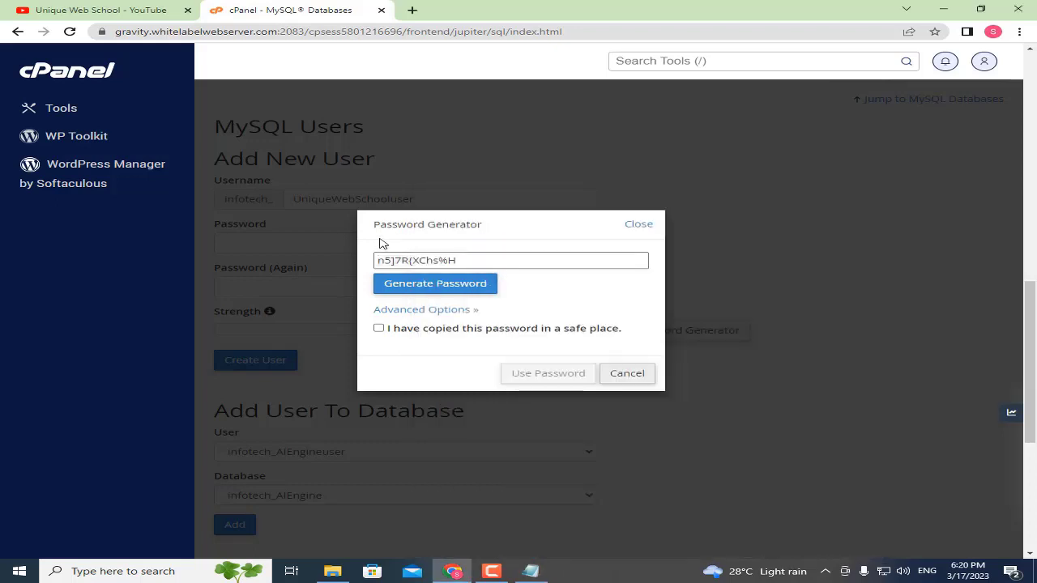
Confirm the password is stored safely, apply it to both password fields, and create the MySQL user infotech_UniqueWebSchooluser
click(378, 329)
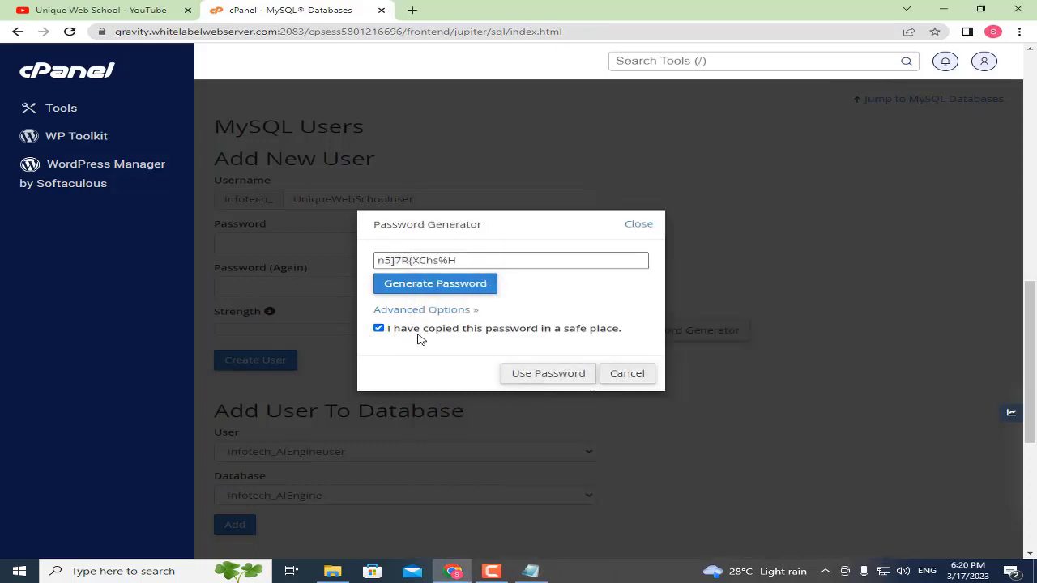
click(520, 373)
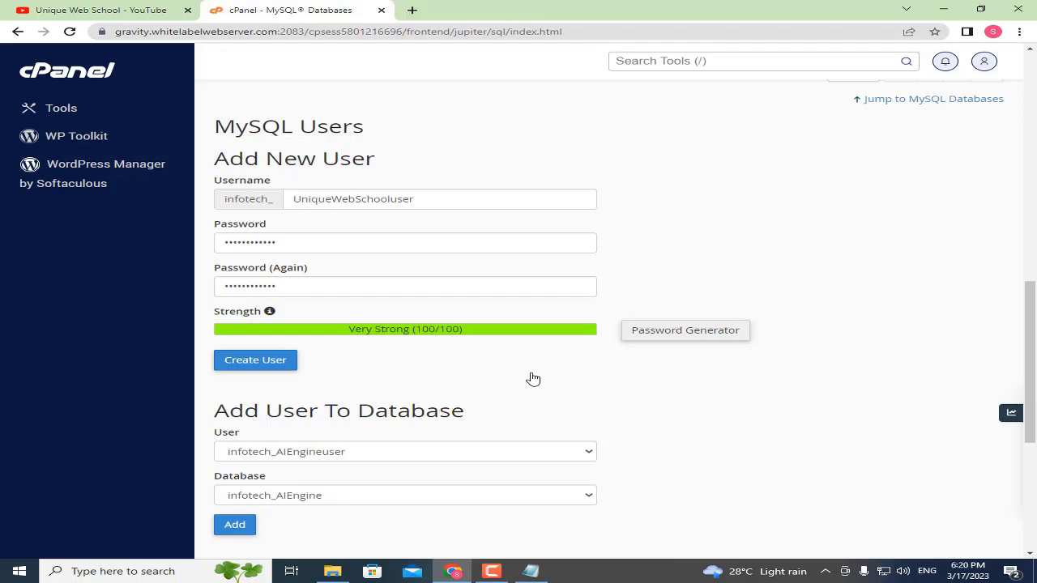
click(258, 369)
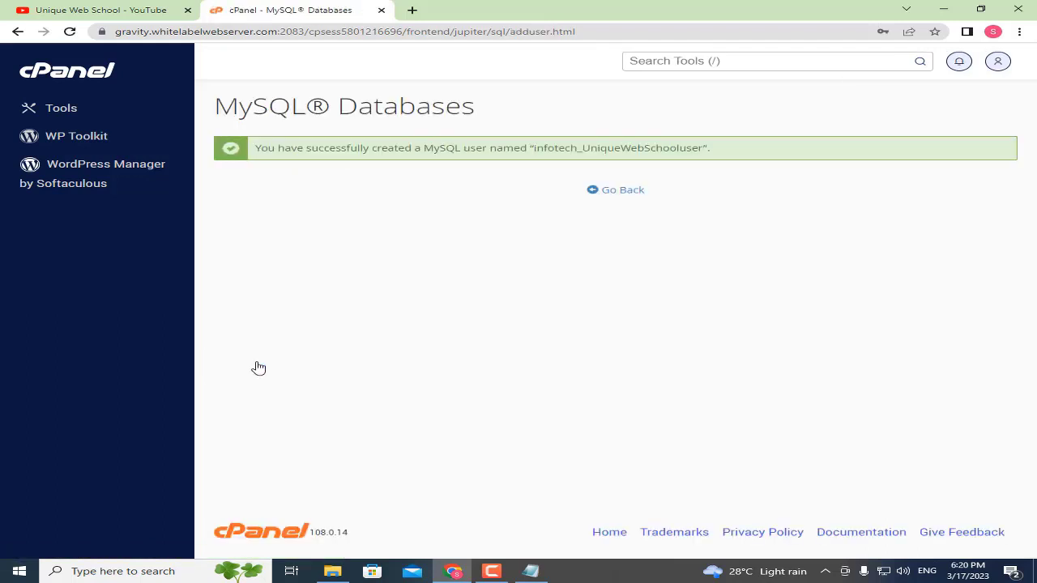
drag(415, 148, 737, 159)
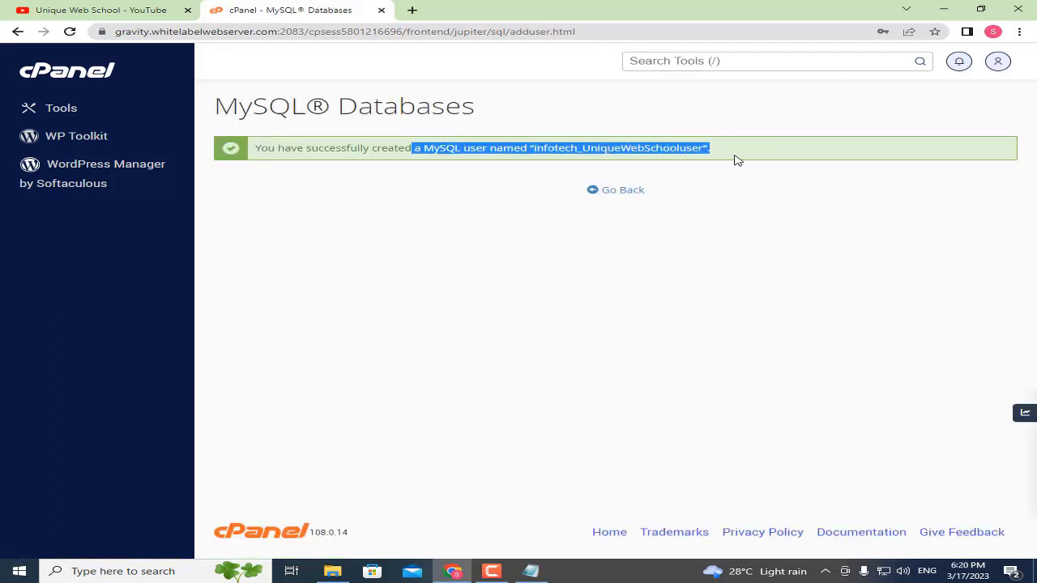
click(737, 162)
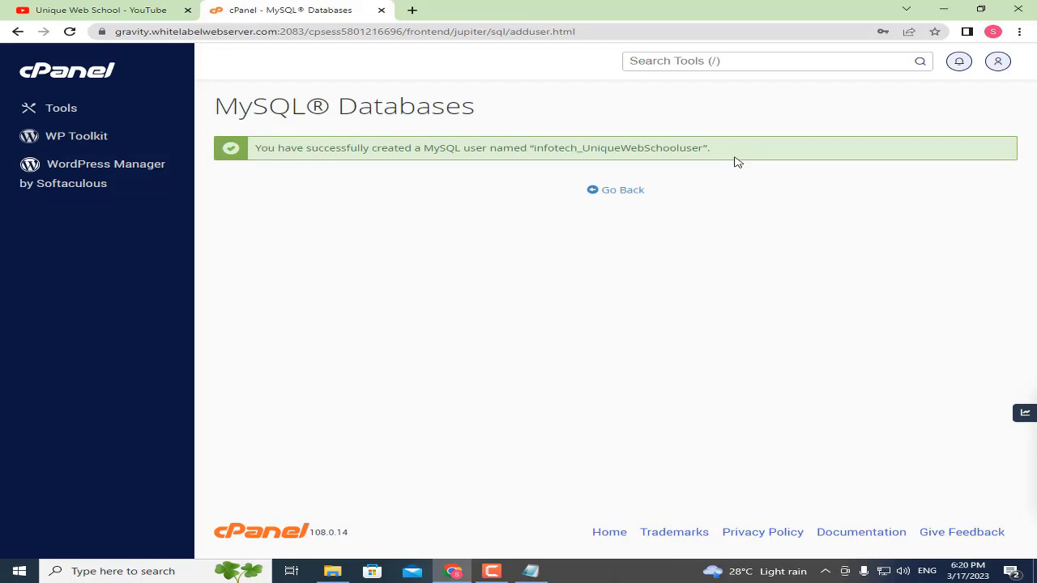
Return to MySQL Databases and add the user infotech_UniqueWebSchooluser to the database infotech_UniqueWebSchool
click(629, 192)
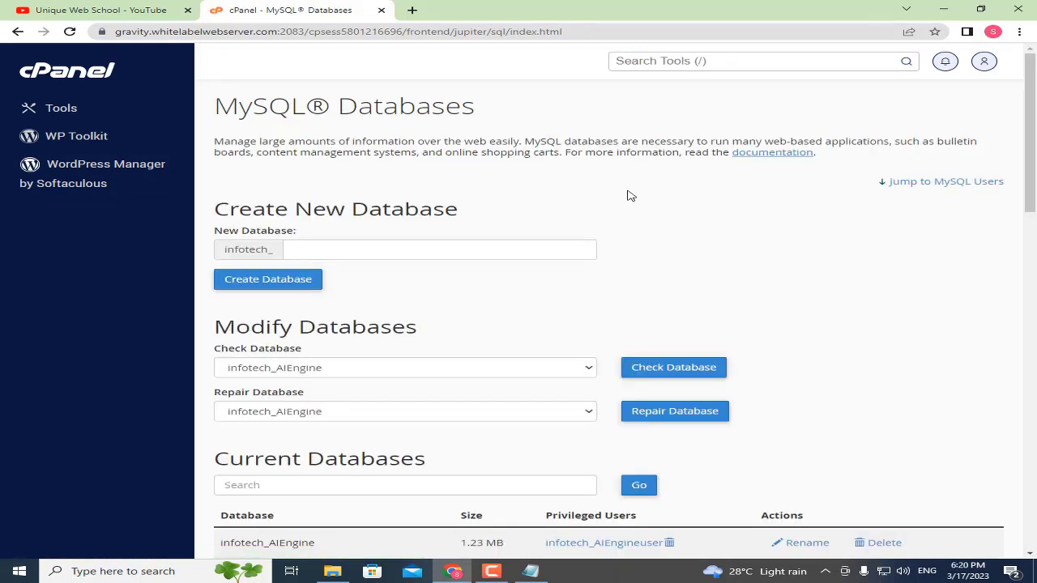
scroll(612, 190, down, 8)
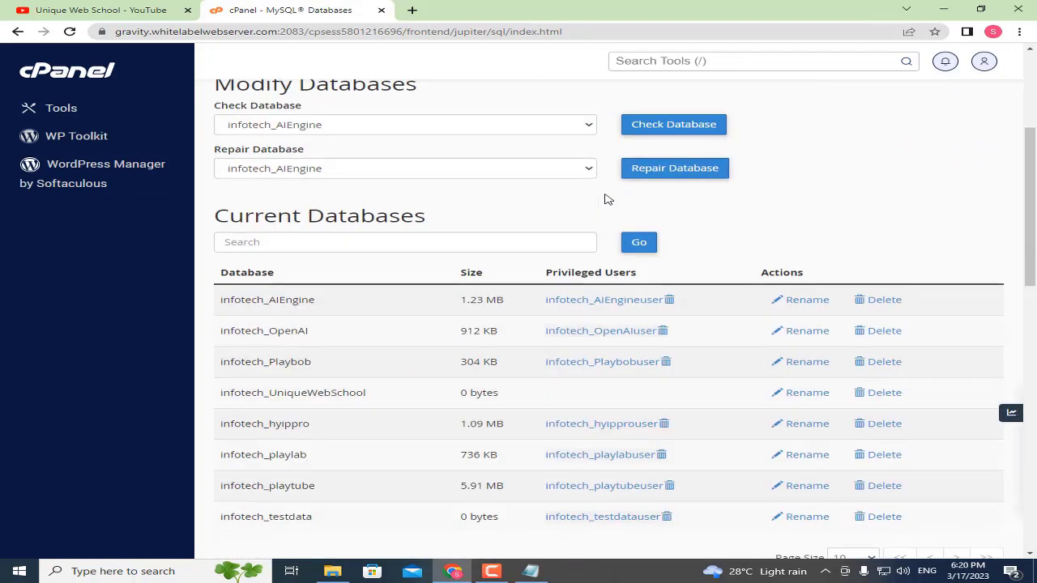
scroll(602, 206, down, 4)
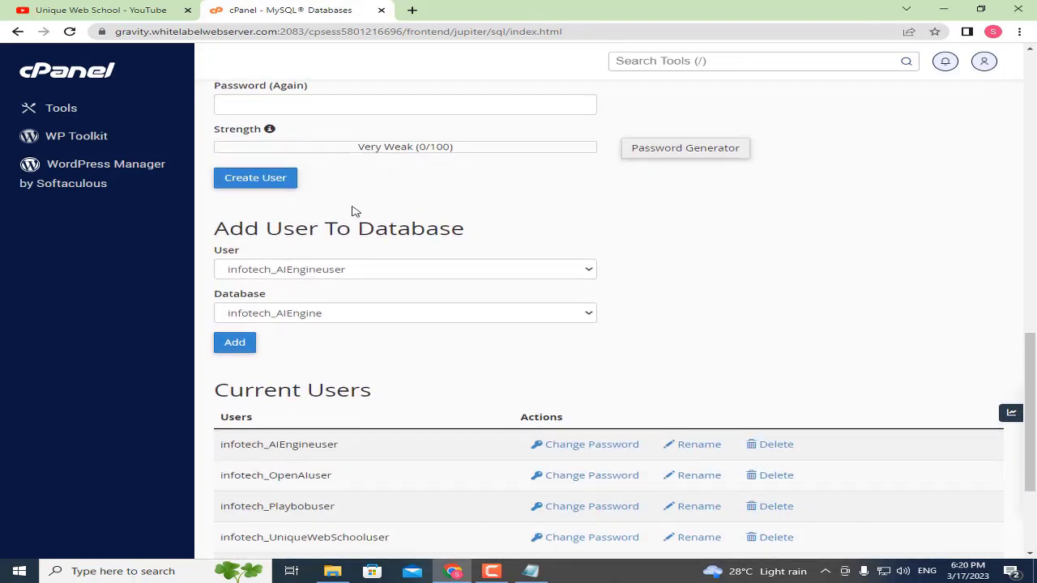
drag(214, 228, 443, 226)
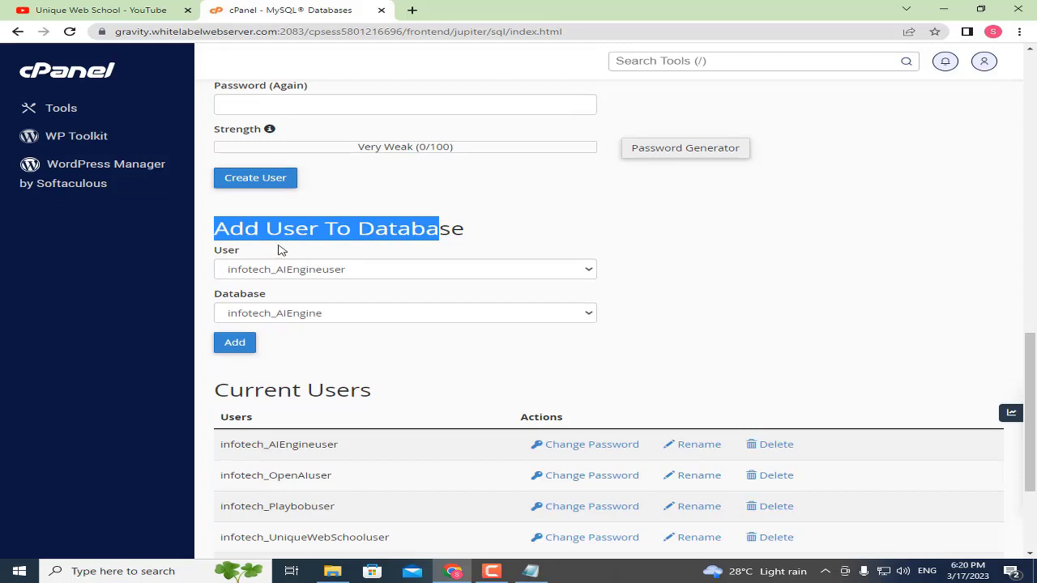
click(288, 269)
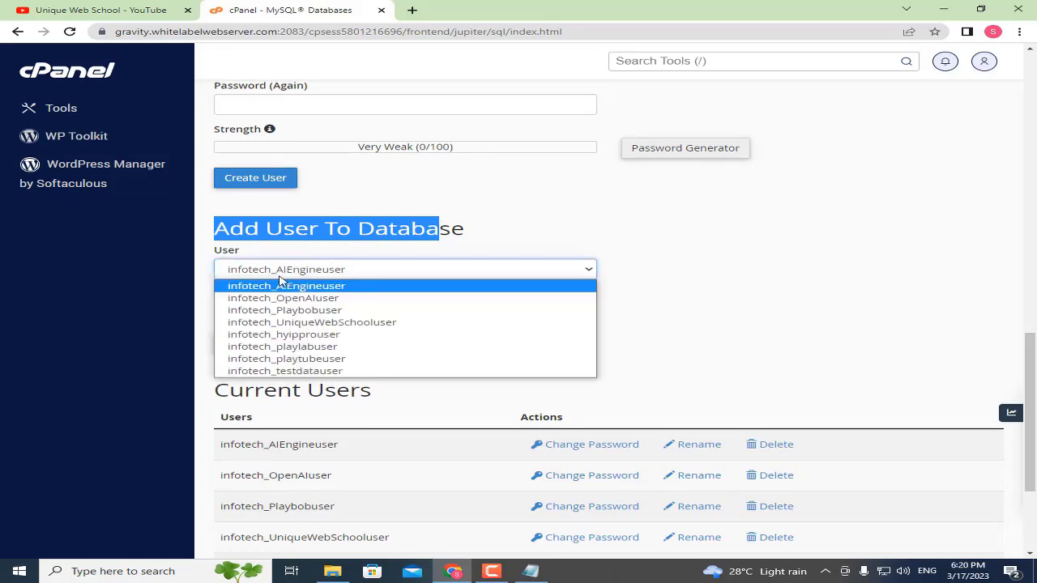
click(324, 323)
drag(224, 297, 278, 294)
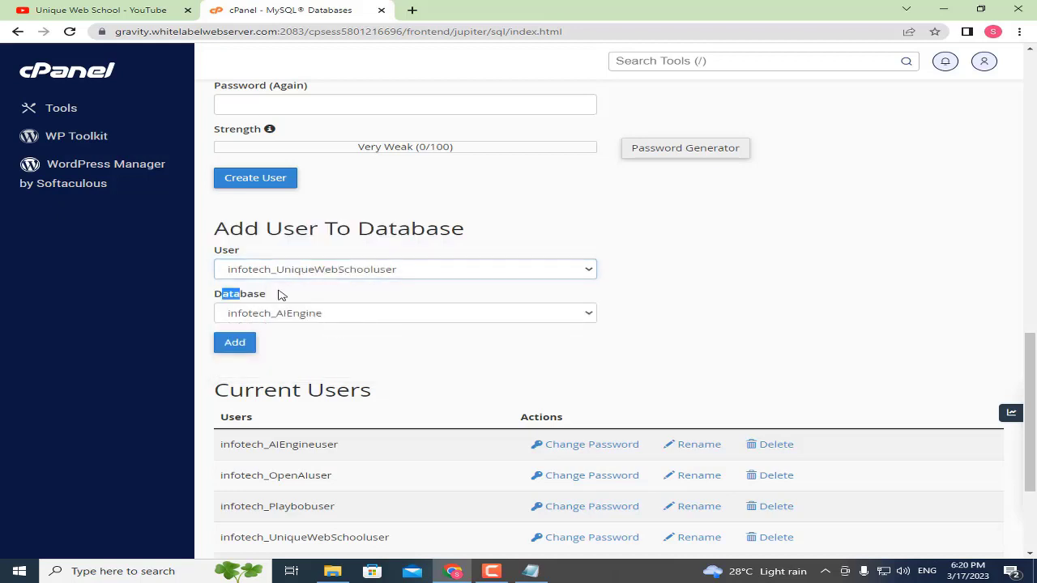
click(273, 312)
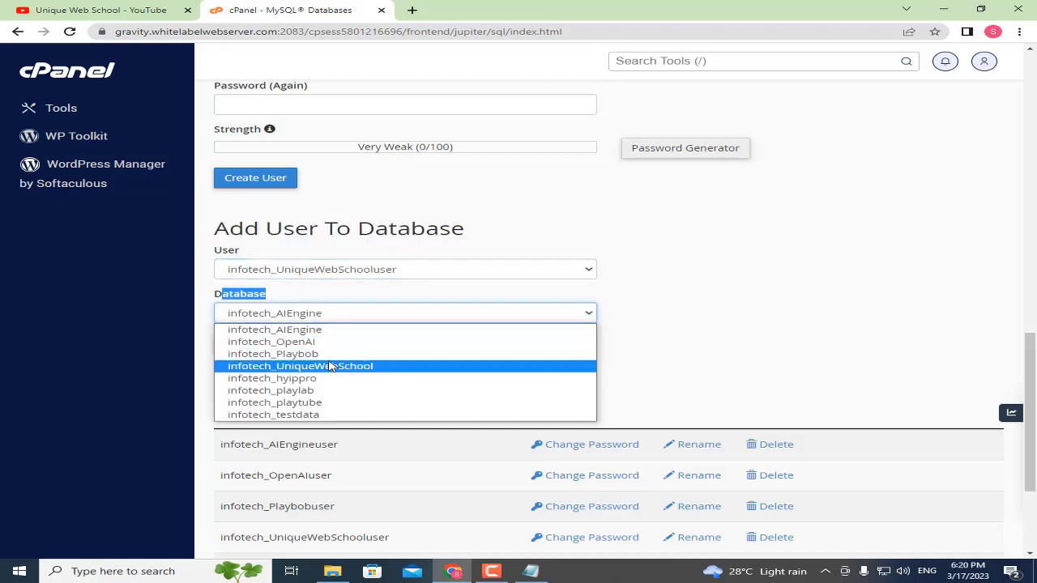
click(361, 365)
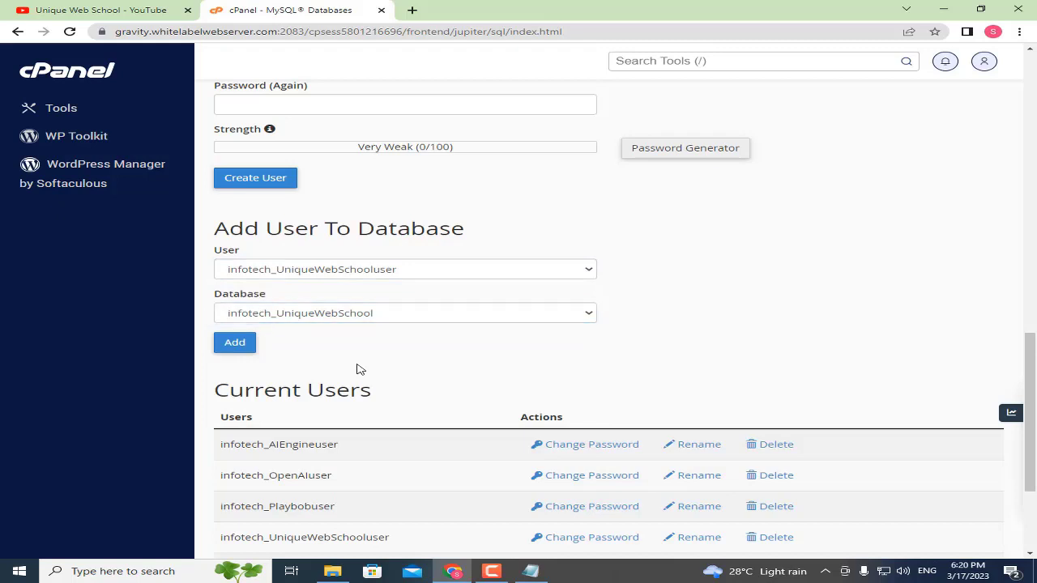
click(251, 349)
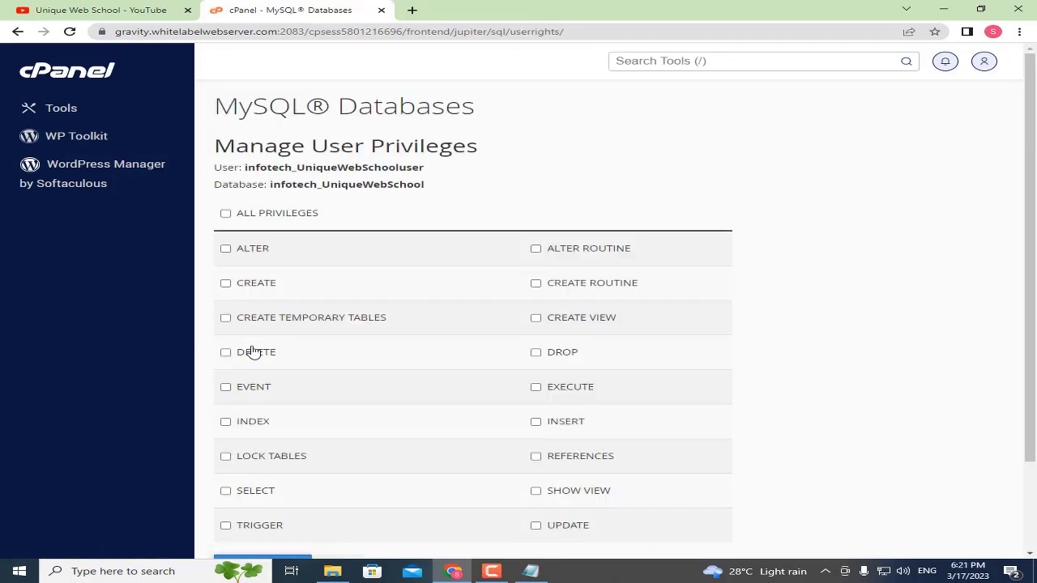
Grant infotech_UniqueWebSchooluser all privileges on the infotech_UniqueWebSchool database and save the changes
click(245, 216)
scroll(366, 234, down, 2)
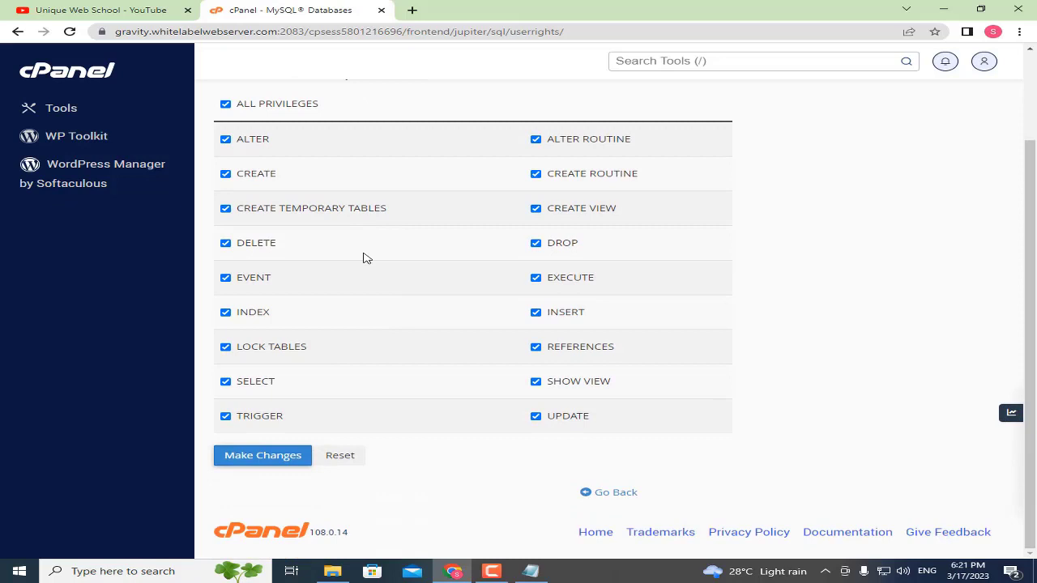
click(262, 455)
scroll(339, 338, up, 2)
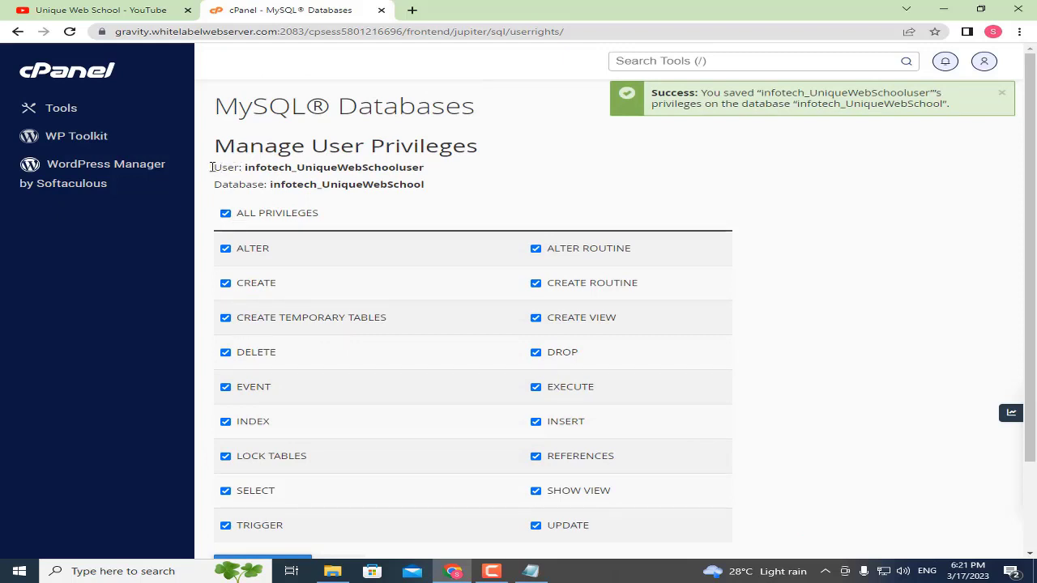
drag(212, 167, 437, 188)
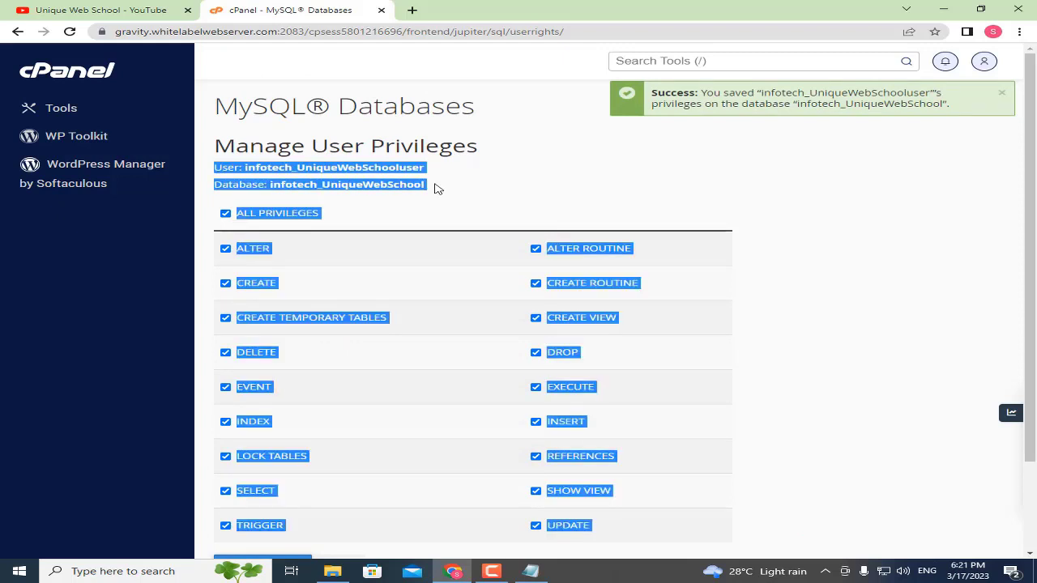
Copy the user and database names from the privileges page into New Text Document.txt below the saved password, and save the file
click(437, 188)
drag(216, 166, 430, 186)
key(ctrl+c)
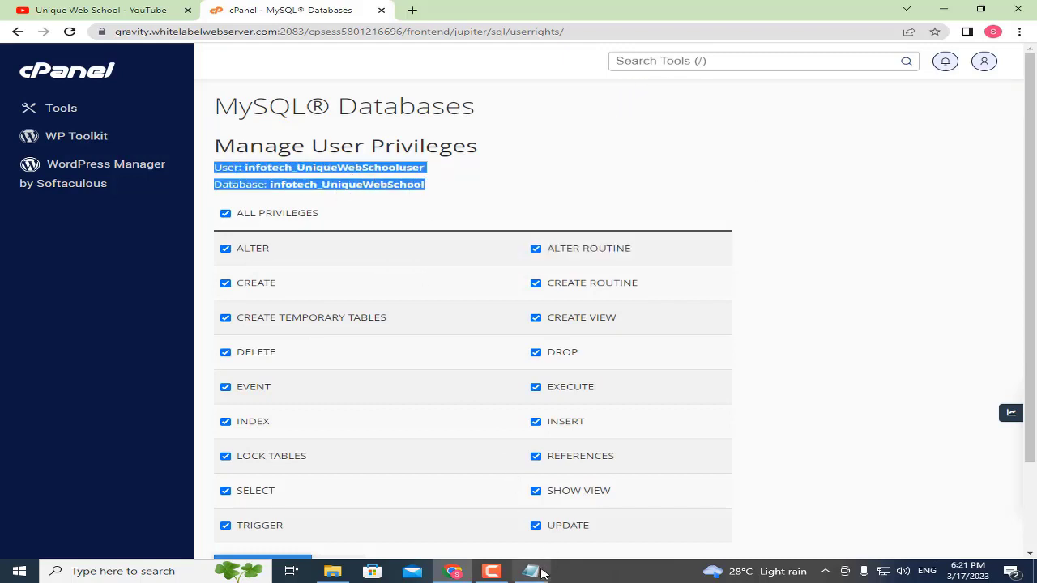
click(530, 571)
key(Return)
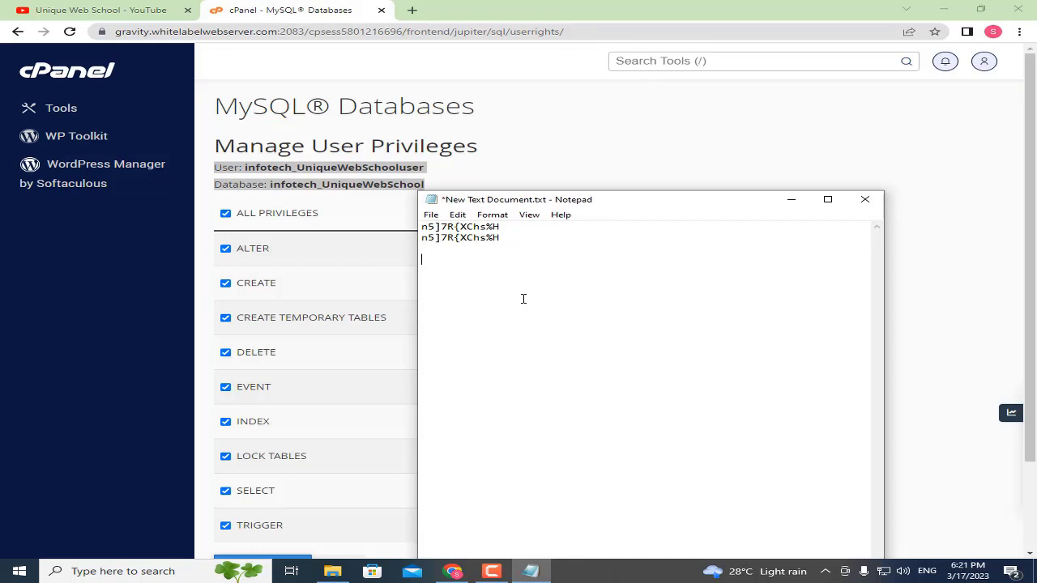
key(ctrl+v)
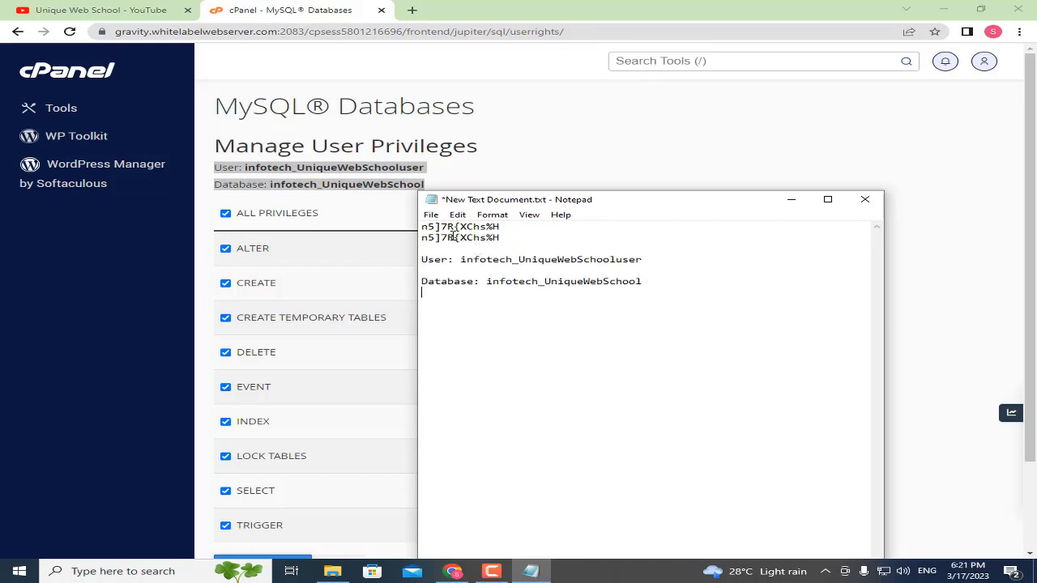
click(431, 214)
click(472, 269)
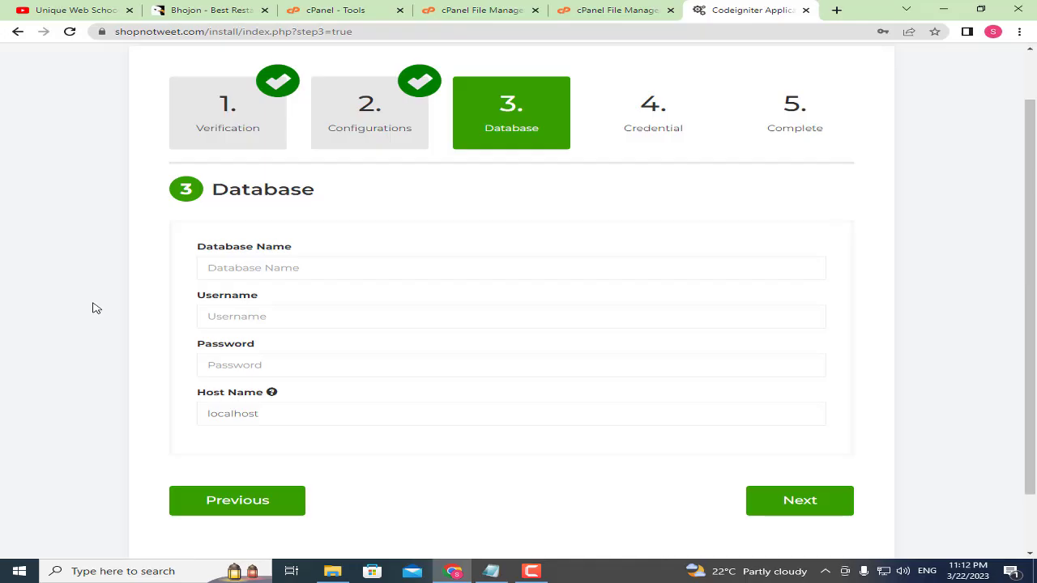
Copy the database name shopnotw_UniqueWebSchool from the Notepad notes into the installer's Database Name field
drag(196, 249, 297, 249)
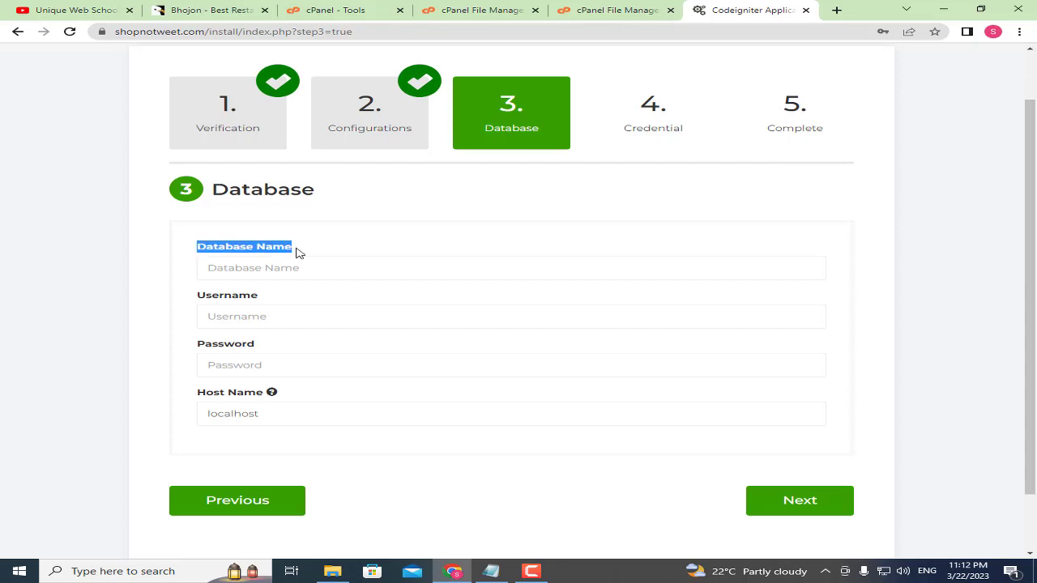
click(490, 571)
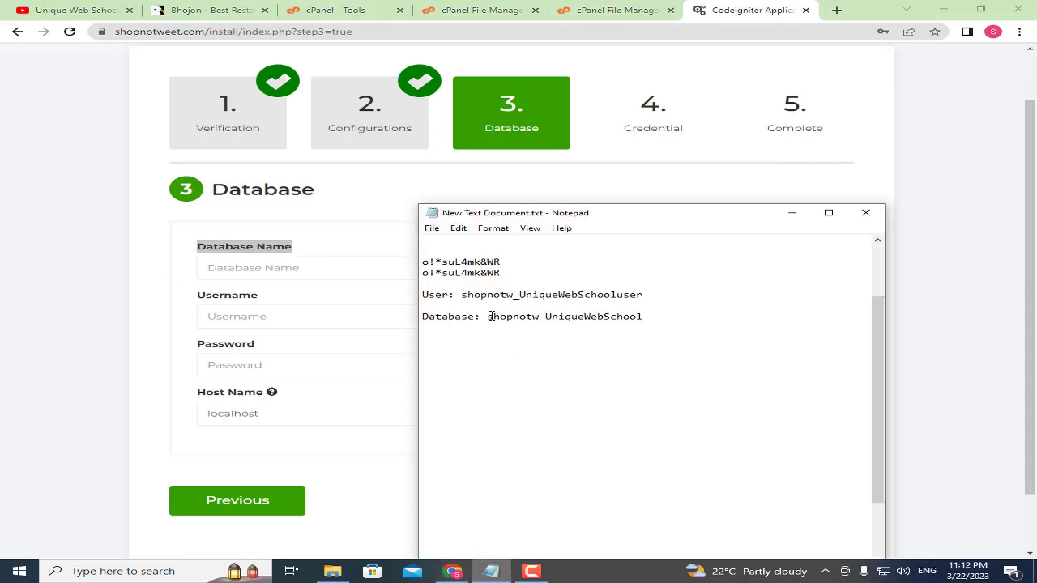
drag(489, 316, 673, 319)
click(580, 319)
drag(488, 317, 643, 317)
right_click(524, 314)
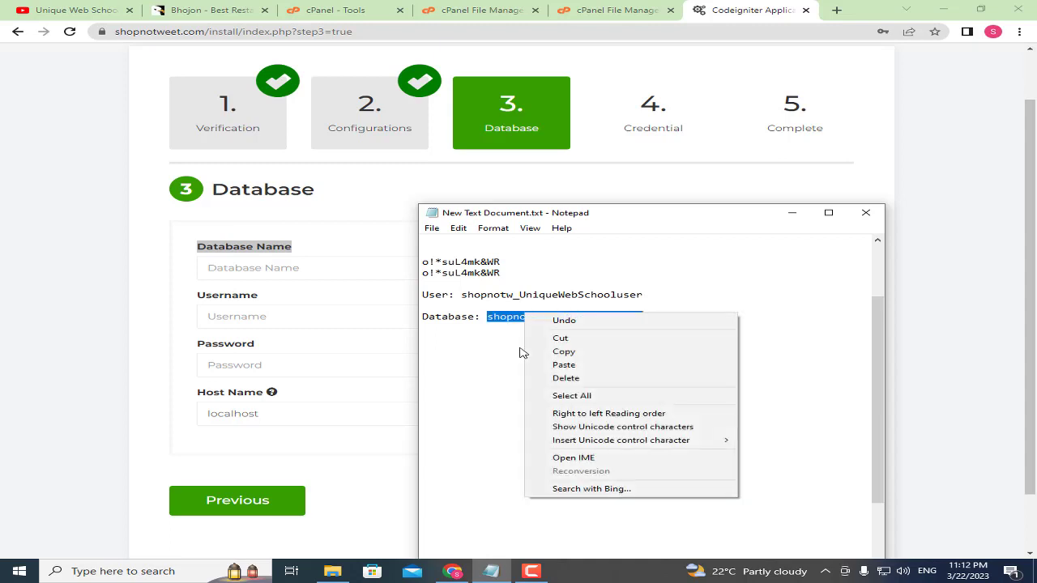
click(597, 356)
click(243, 268)
key(ctrl+v)
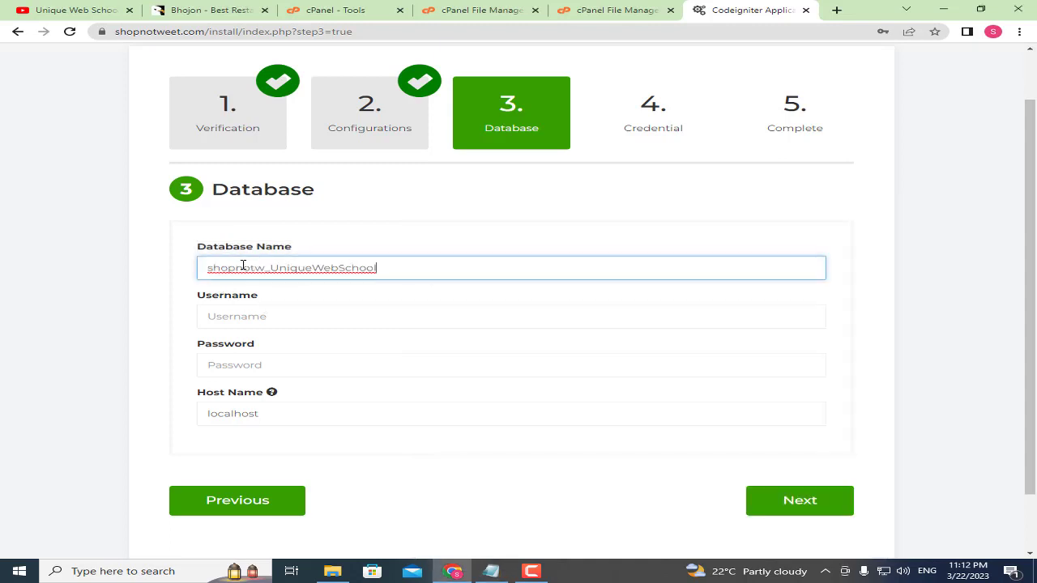
drag(205, 298, 330, 304)
click(491, 571)
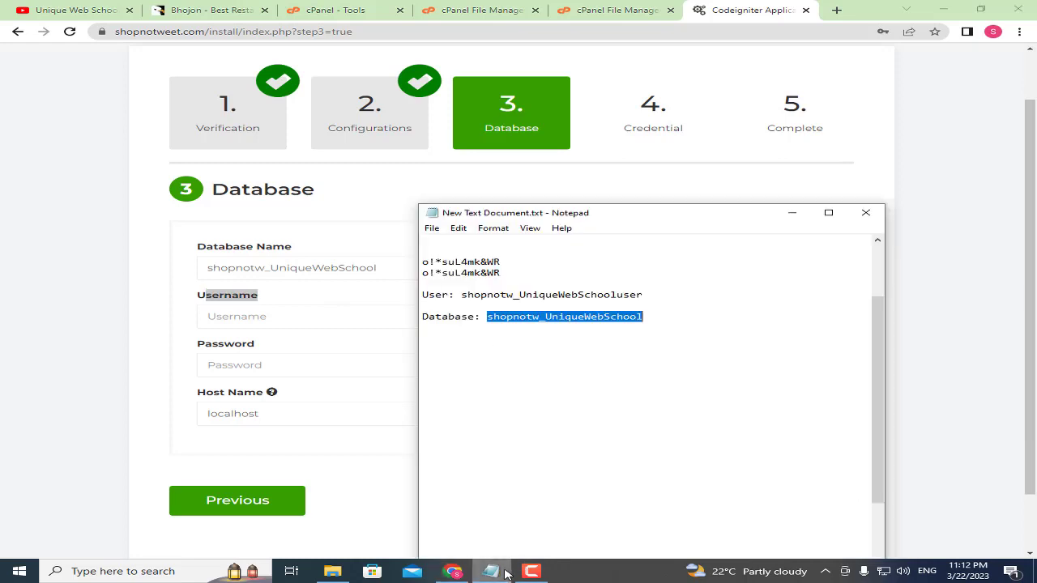
drag(461, 295, 643, 295)
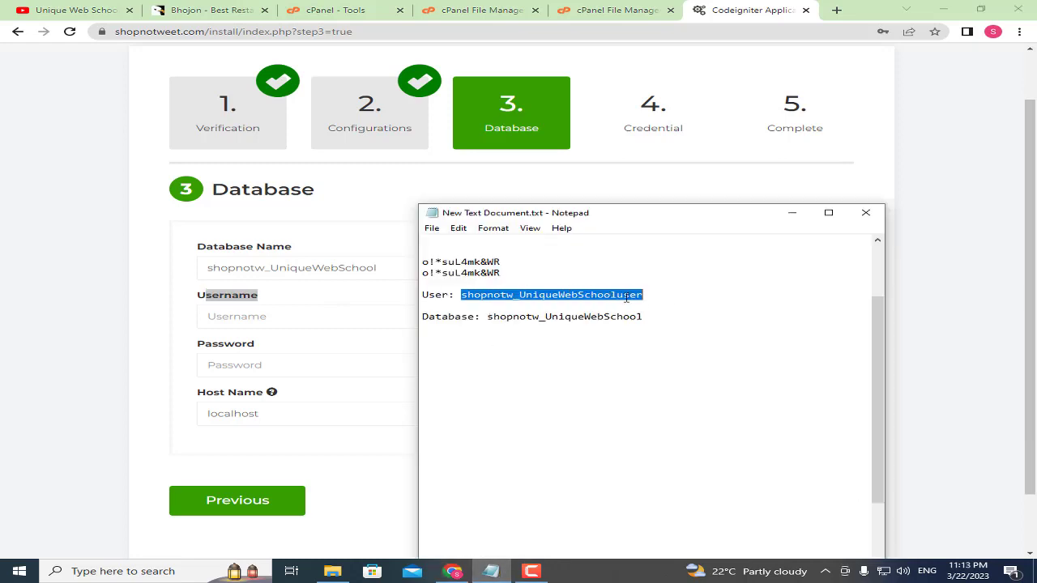
right_click(604, 293)
click(615, 336)
click(59, 328)
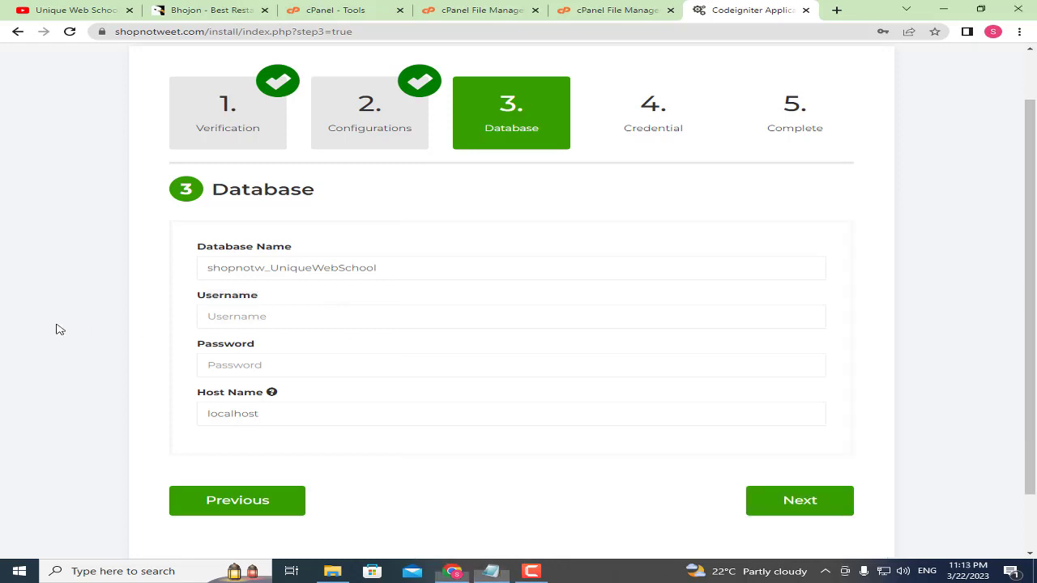
click(238, 316)
key(ctrl+v)
drag(408, 327, 138, 321)
click(138, 322)
Paste the saved database user password into the installer's Password field, submit the database settings, and wait for the database import
double_click(234, 349)
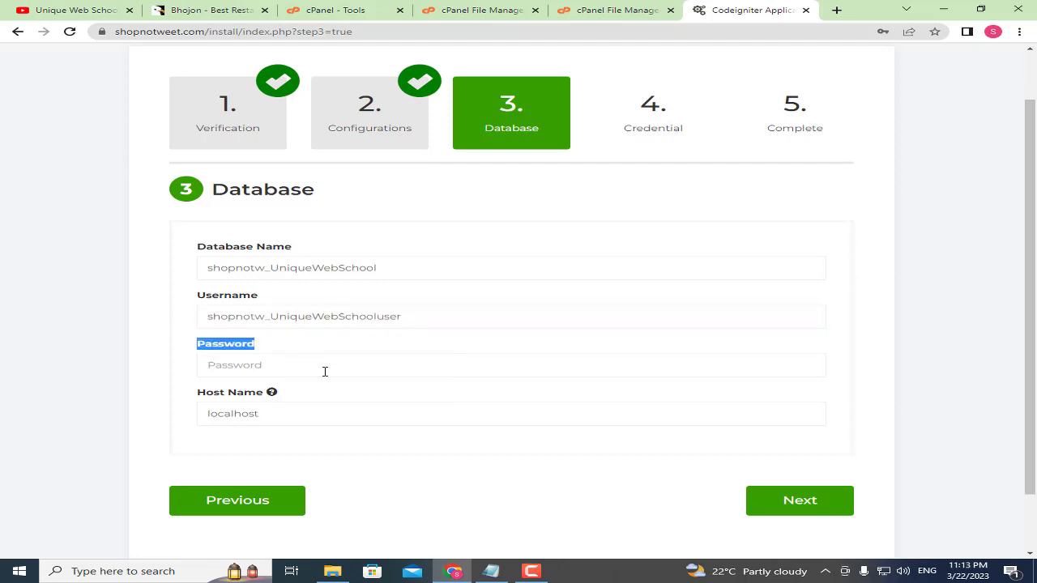
click(484, 569)
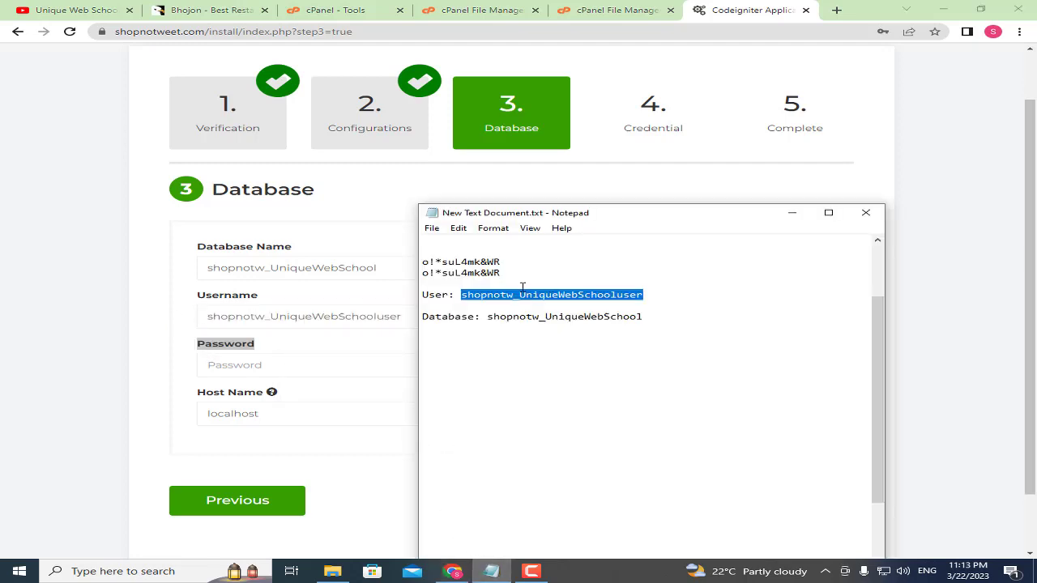
drag(500, 273, 409, 273)
right_click(476, 274)
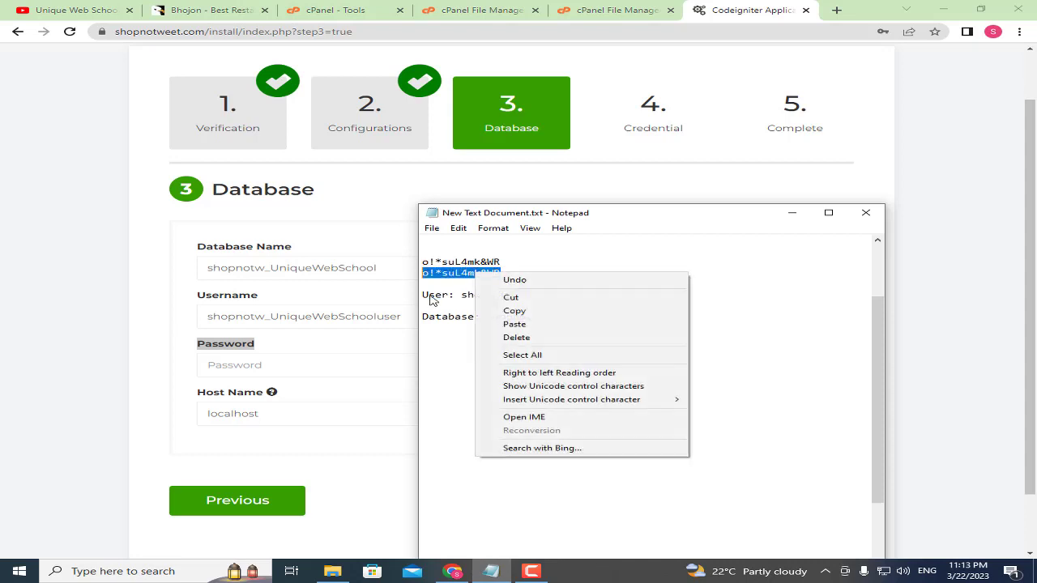
click(514, 310)
click(170, 329)
click(233, 365)
key(ctrl+v)
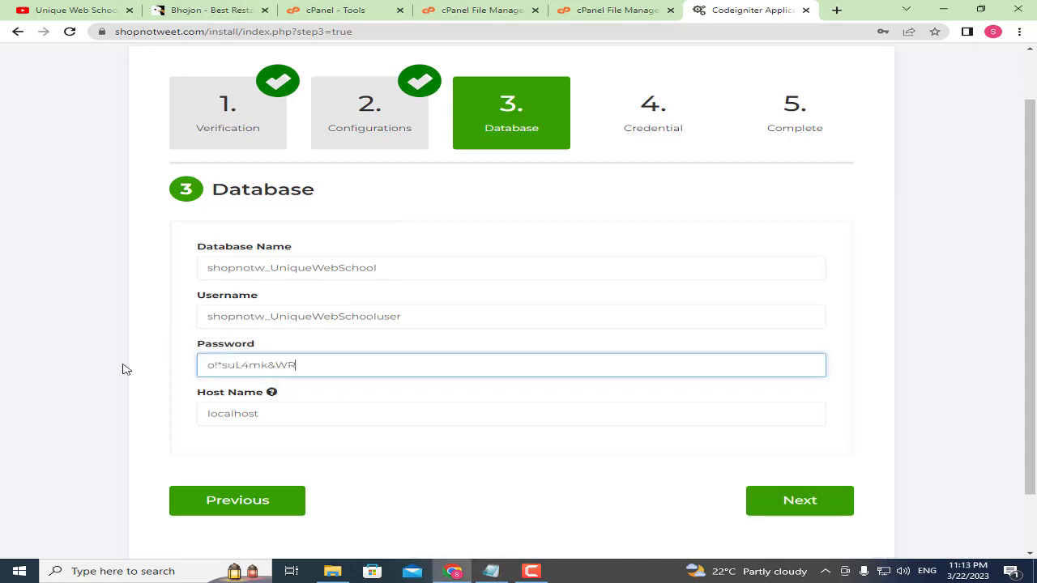
click(833, 507)
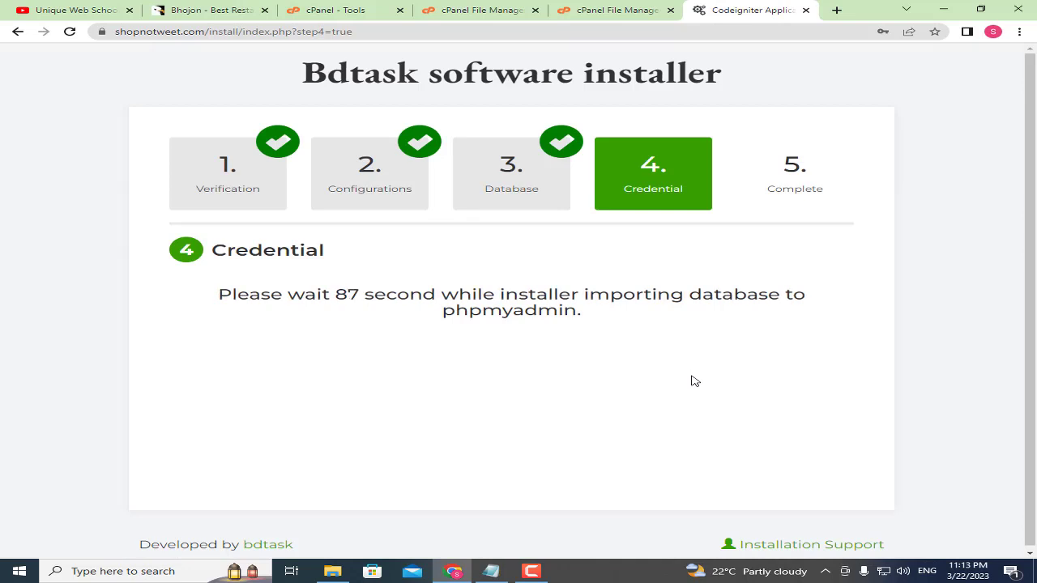
drag(347, 295, 528, 304)
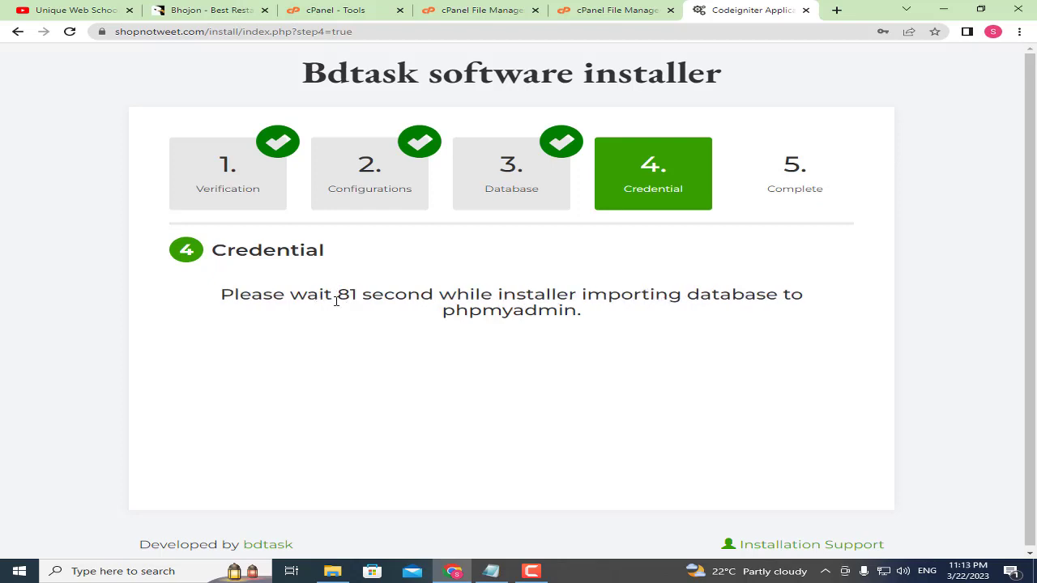
drag(229, 294, 389, 307)
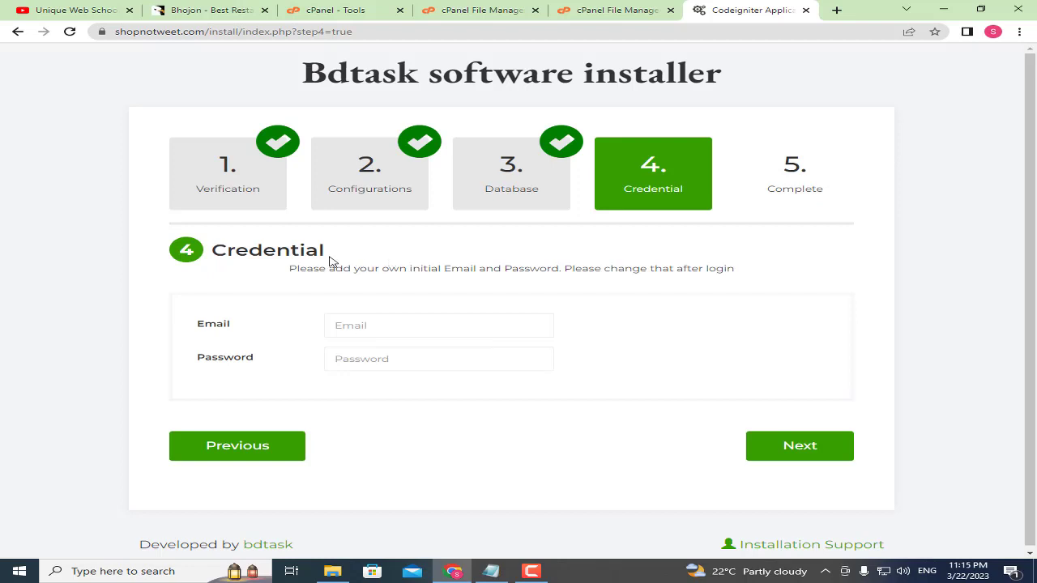
Fill in the initial login e-mail on the Credential page using the saved Gmail suggestion
drag(201, 326, 269, 329)
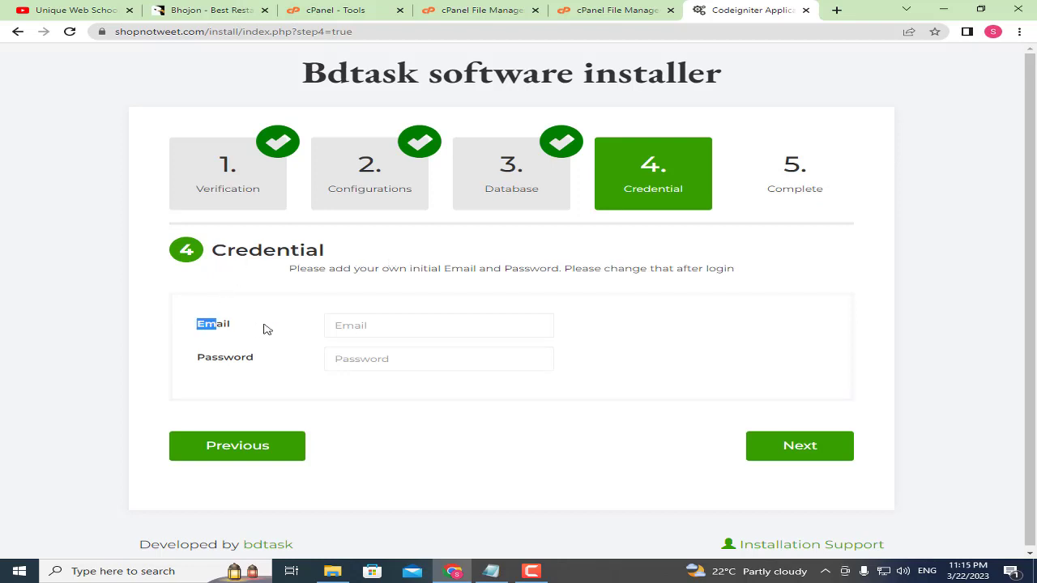
click(351, 326)
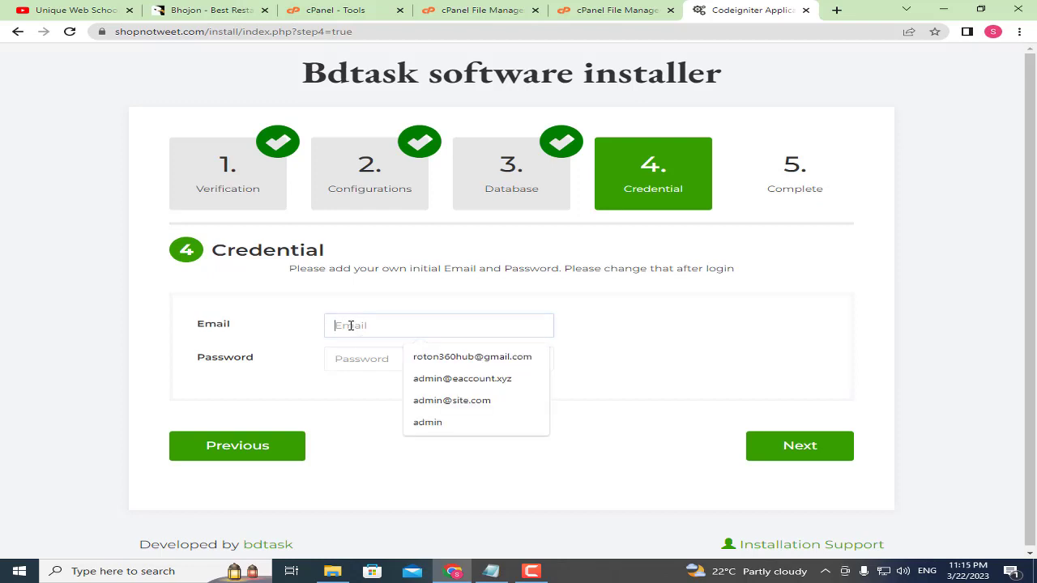
click(417, 357)
drag(483, 328, 324, 335)
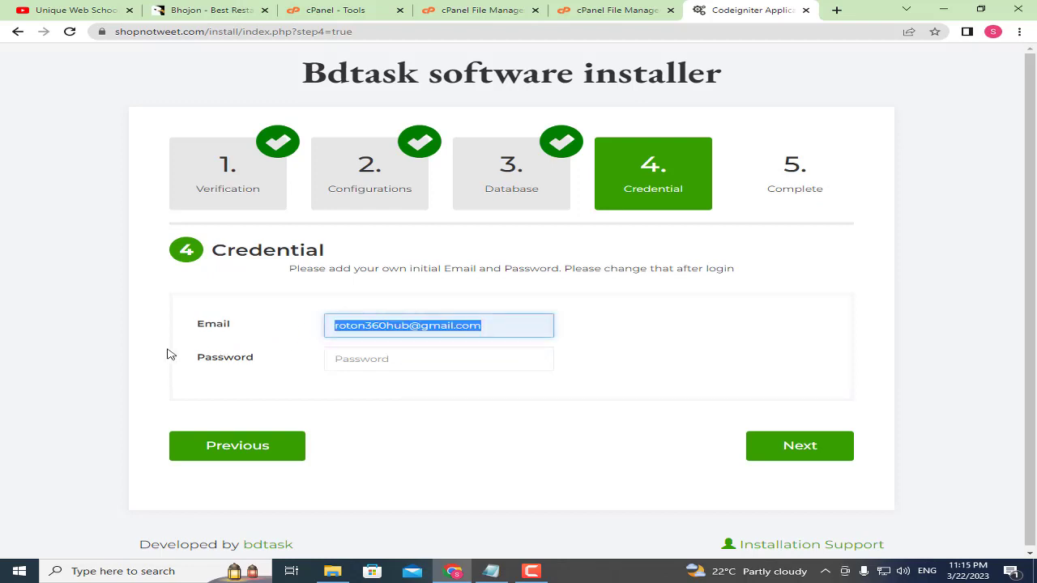
Paste the password saved in Notepad as the initial login password and submit the credentials
click(368, 364)
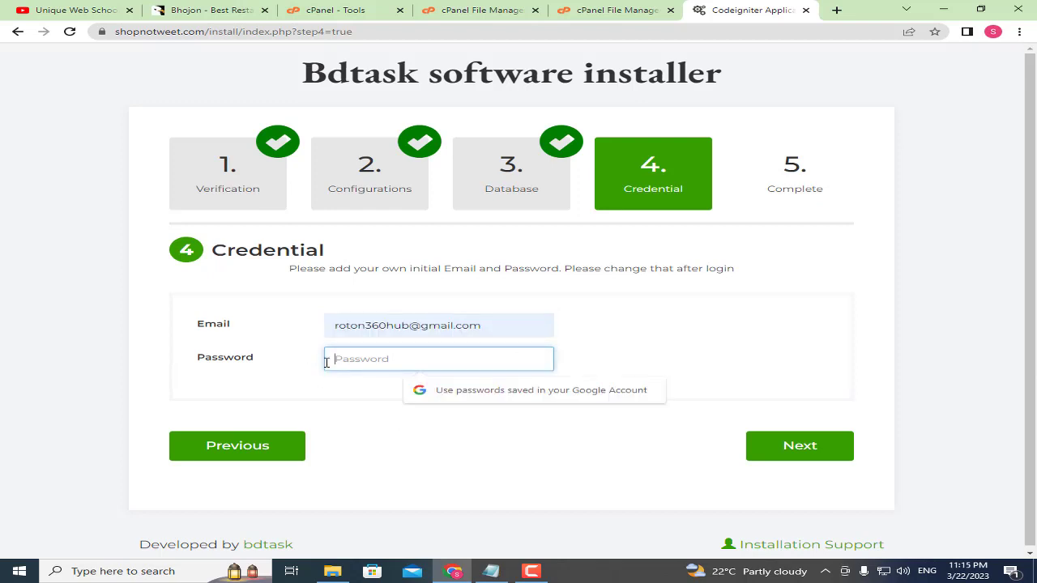
click(491, 571)
right_click(508, 275)
click(546, 312)
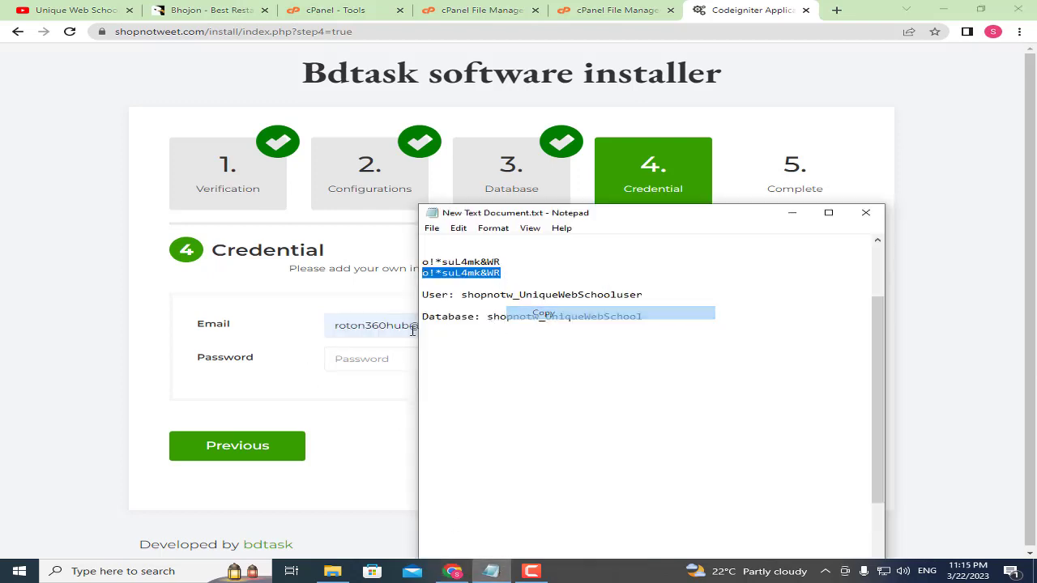
click(264, 348)
click(372, 358)
key(ctrl+v)
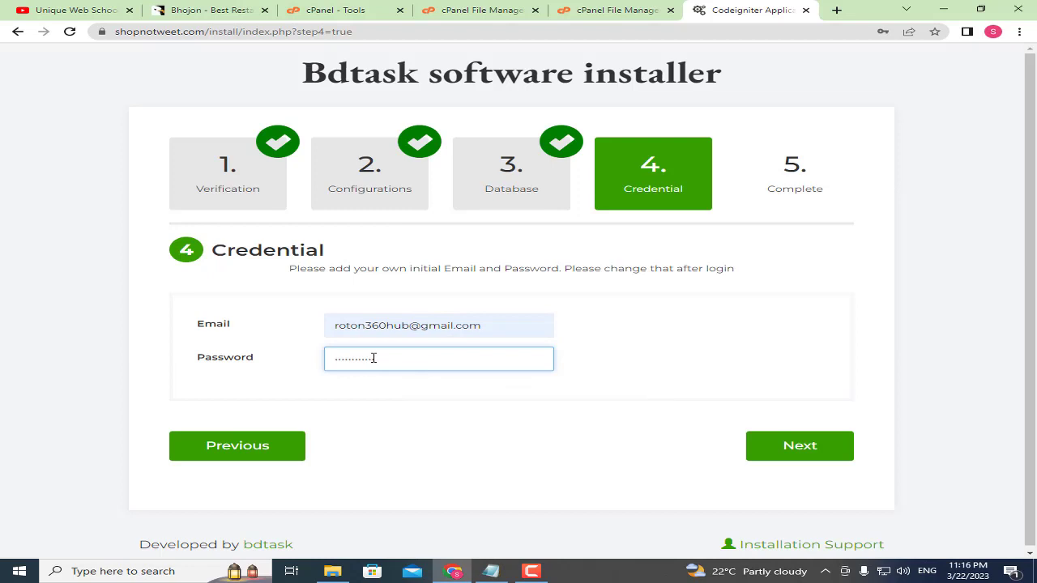
click(800, 442)
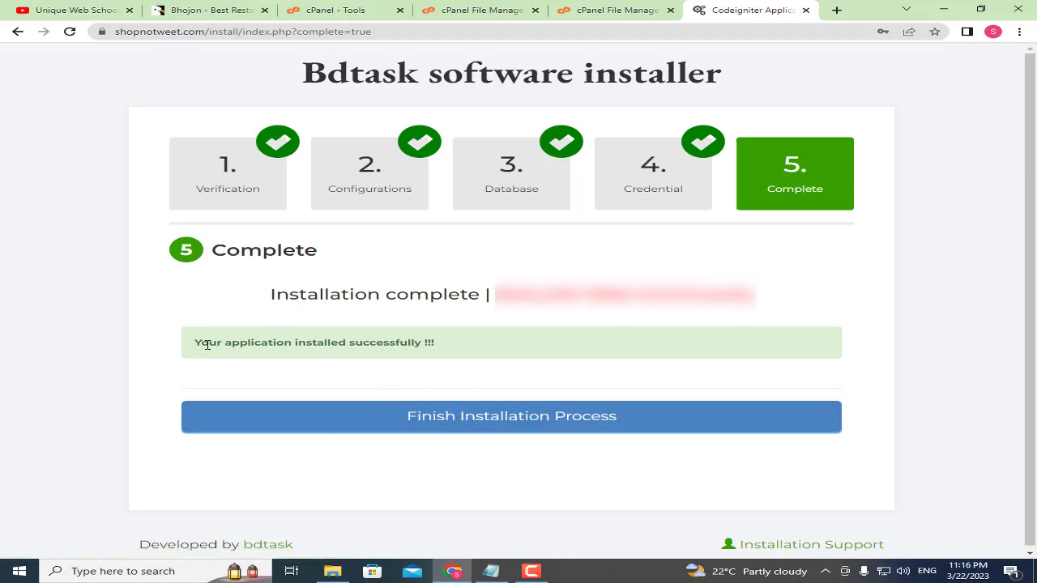
Finish the installation process through to the installer removal page, and close the duplicate browser tab
drag(201, 344, 399, 343)
click(460, 345)
drag(282, 342, 454, 340)
click(456, 341)
right_click(508, 419)
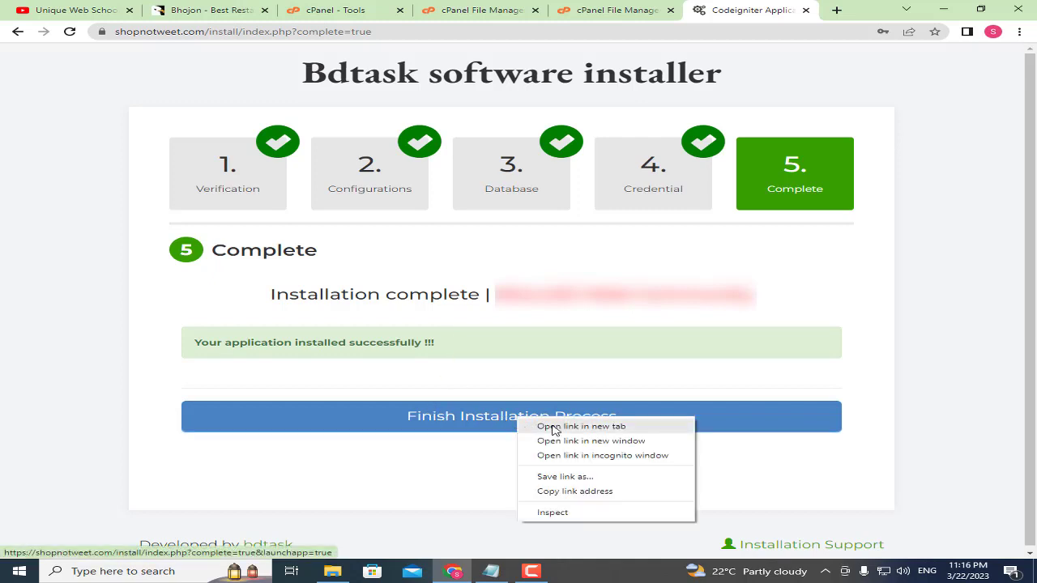
click(541, 426)
click(755, 8)
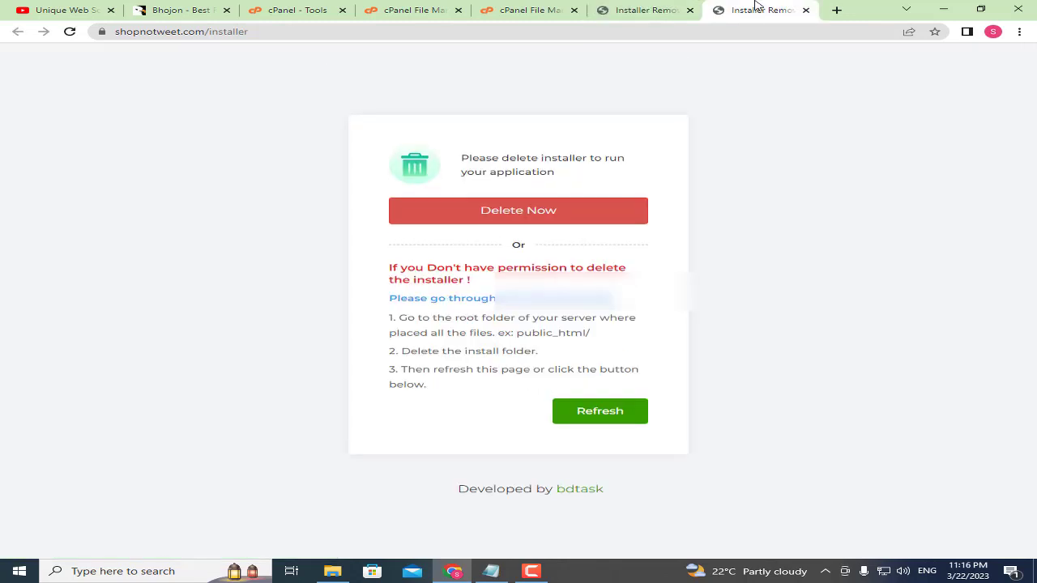
click(664, 8)
click(804, 9)
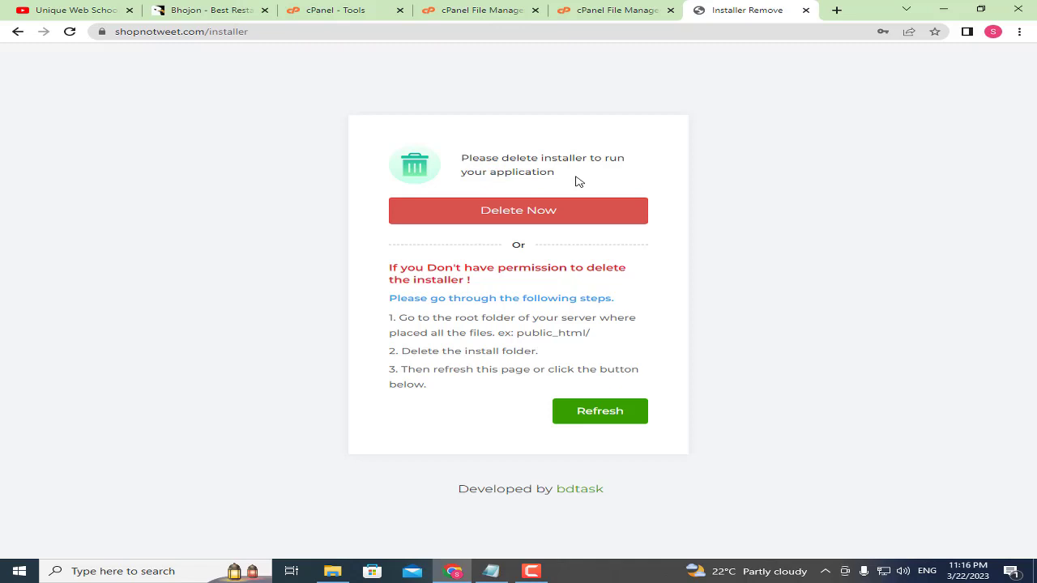
Delete the installer from the site and launch the installed application
click(531, 213)
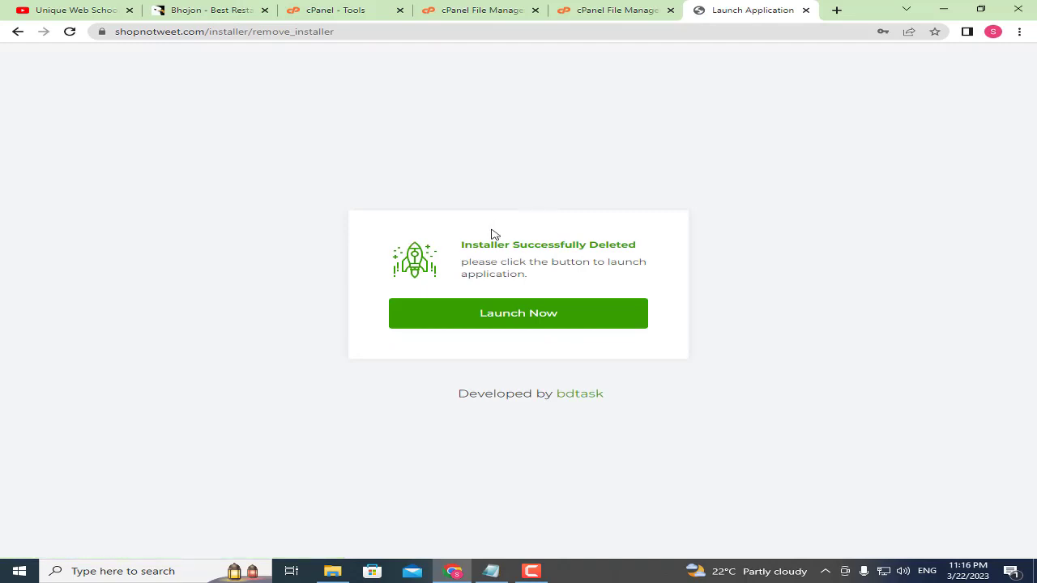
drag(465, 244, 555, 244)
double_click(619, 244)
click(669, 249)
click(550, 318)
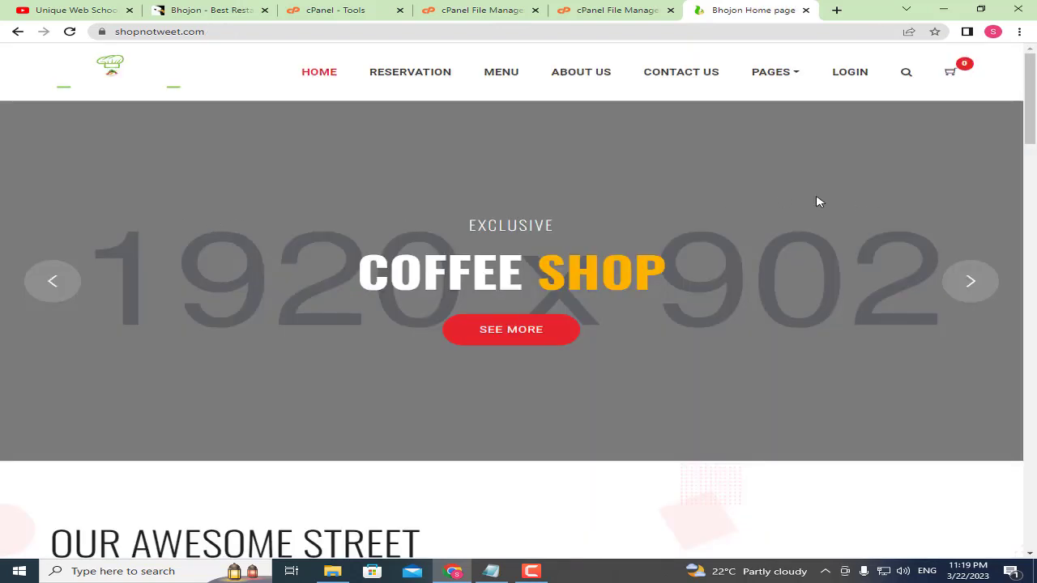
Look through the Bhojon home page from the banner slider and the Launch, Dinner, Coffee and Breakfast categories down to the footer
click(968, 282)
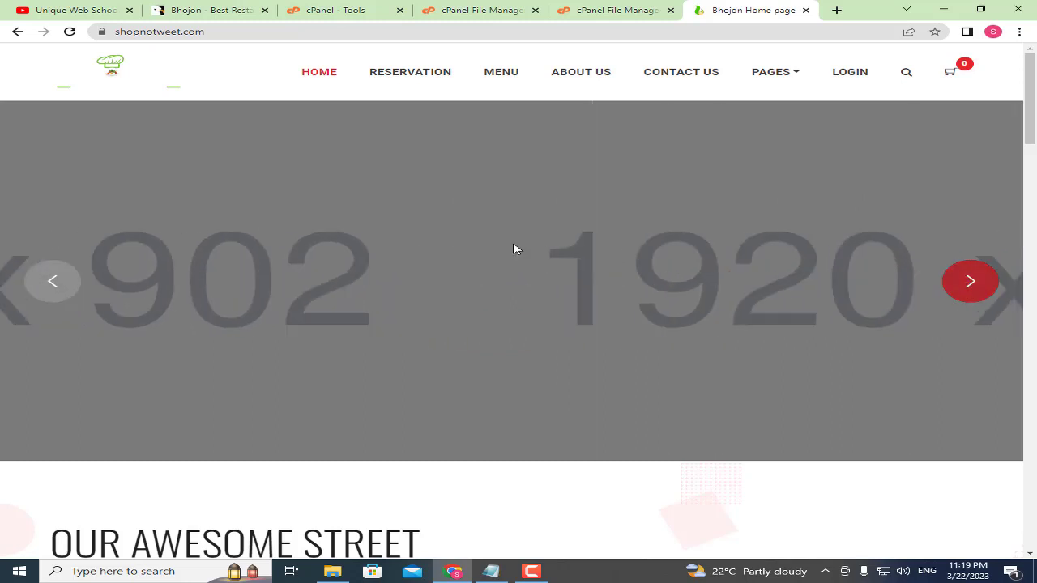
click(969, 280)
scroll(595, 285, down, 5)
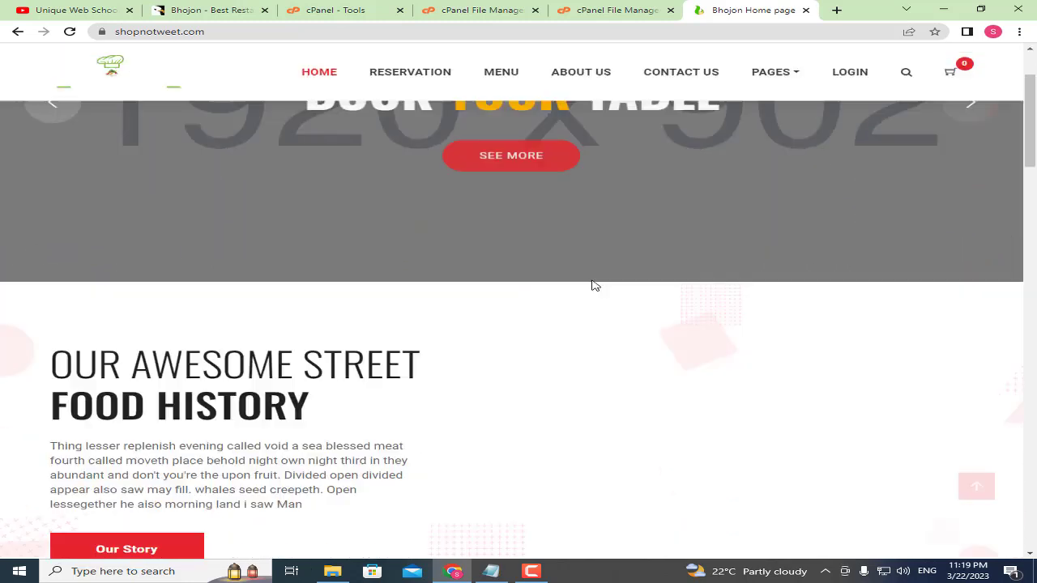
drag(75, 187, 280, 268)
scroll(318, 275, down, 3)
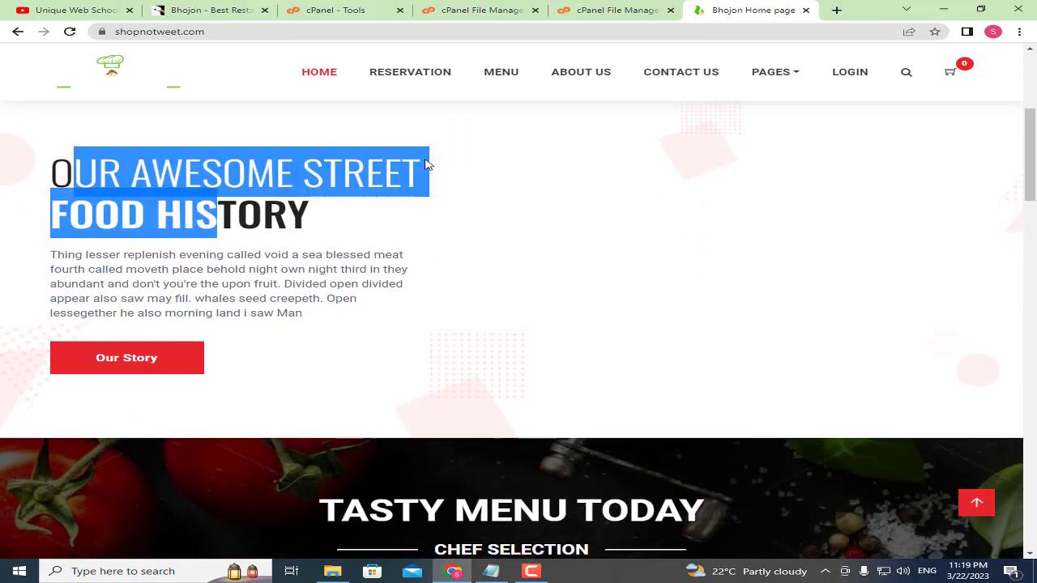
scroll(810, 429, down, 3)
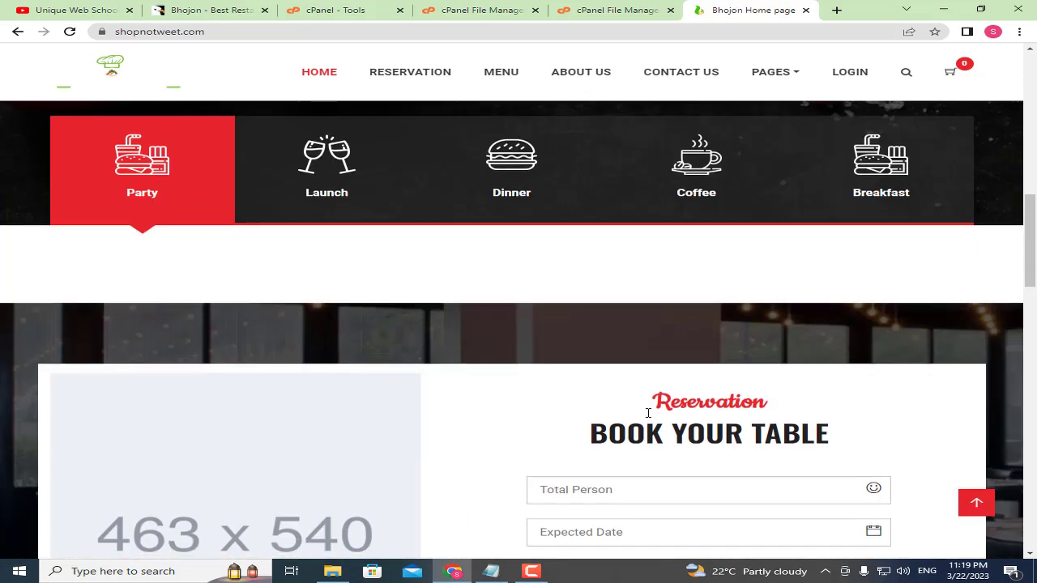
click(364, 179)
click(492, 180)
click(727, 179)
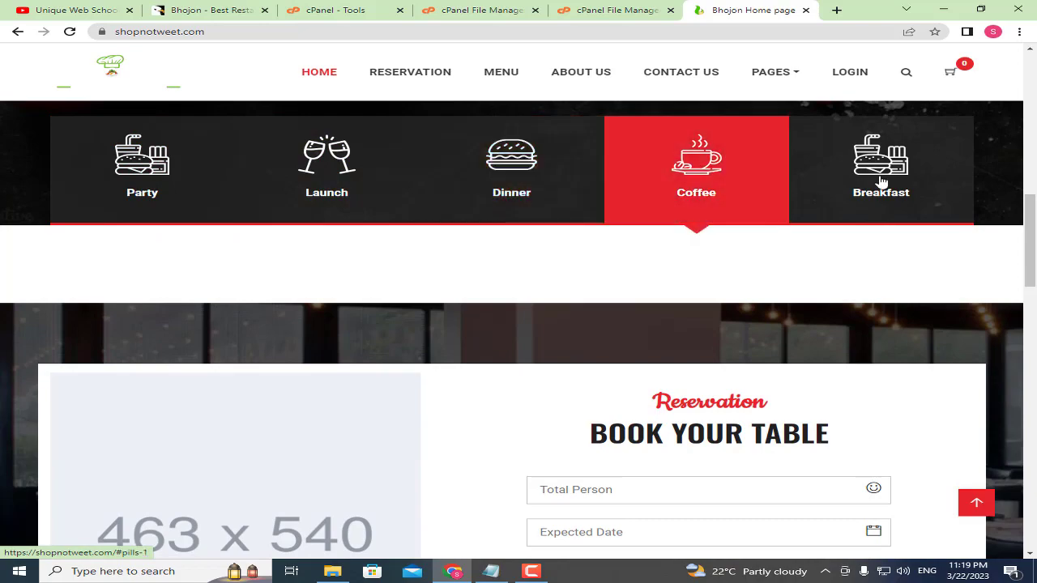
click(879, 178)
scroll(677, 225, down, 2)
scroll(677, 224, down, 12)
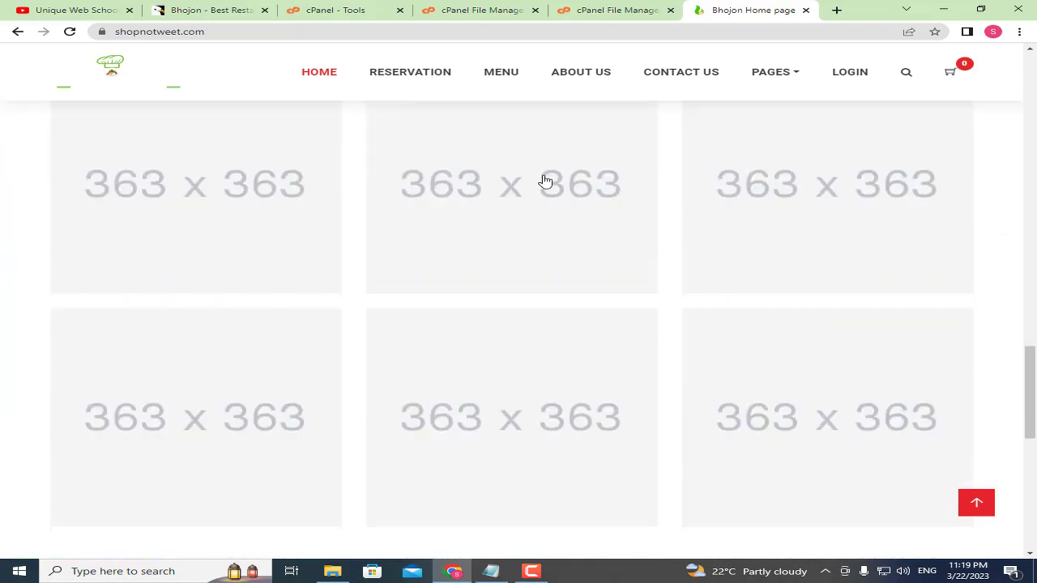
scroll(540, 196, down, 1)
scroll(567, 182, up, 4)
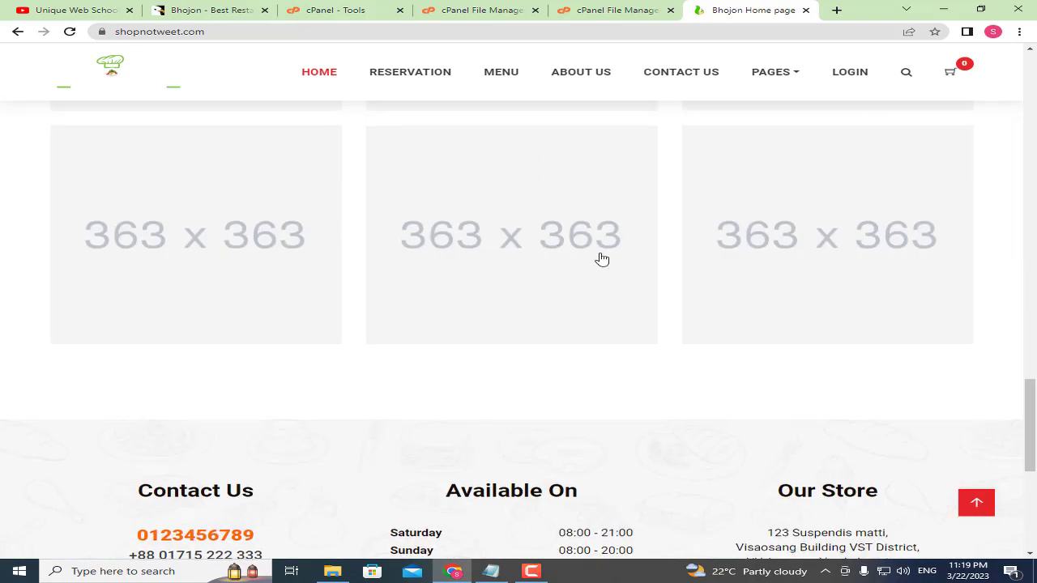
scroll(599, 259, down, 2)
scroll(427, 437, down, 3)
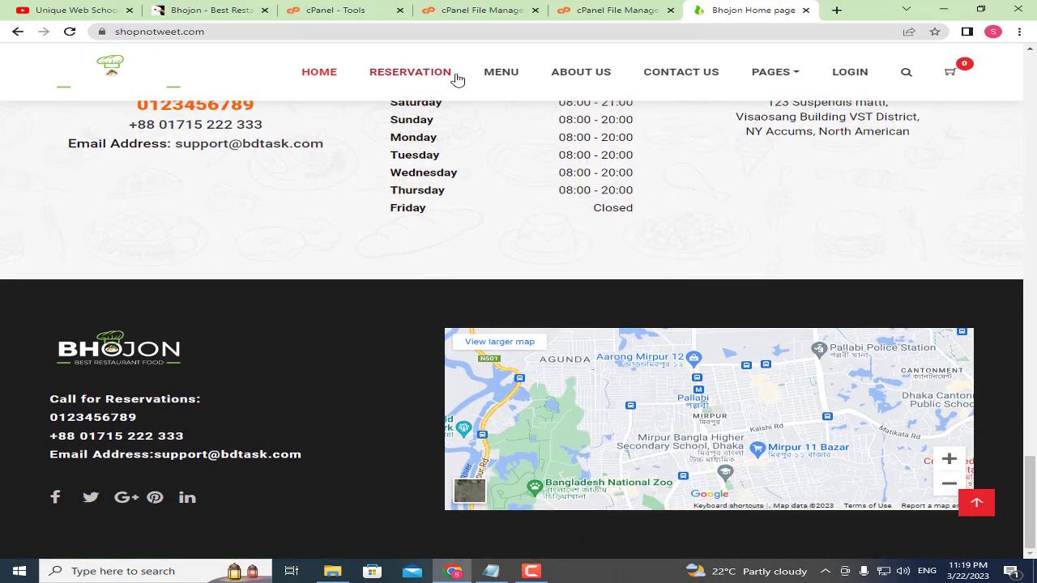
View the restaurant site's Menu page, and switch to the Unique Web School channel on YouTube
click(501, 76)
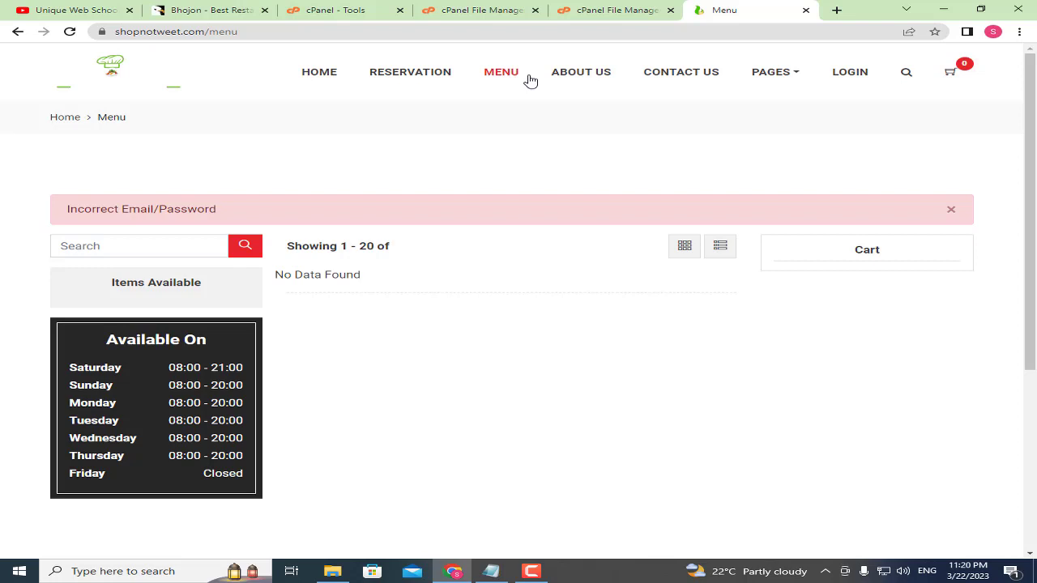
click(106, 8)
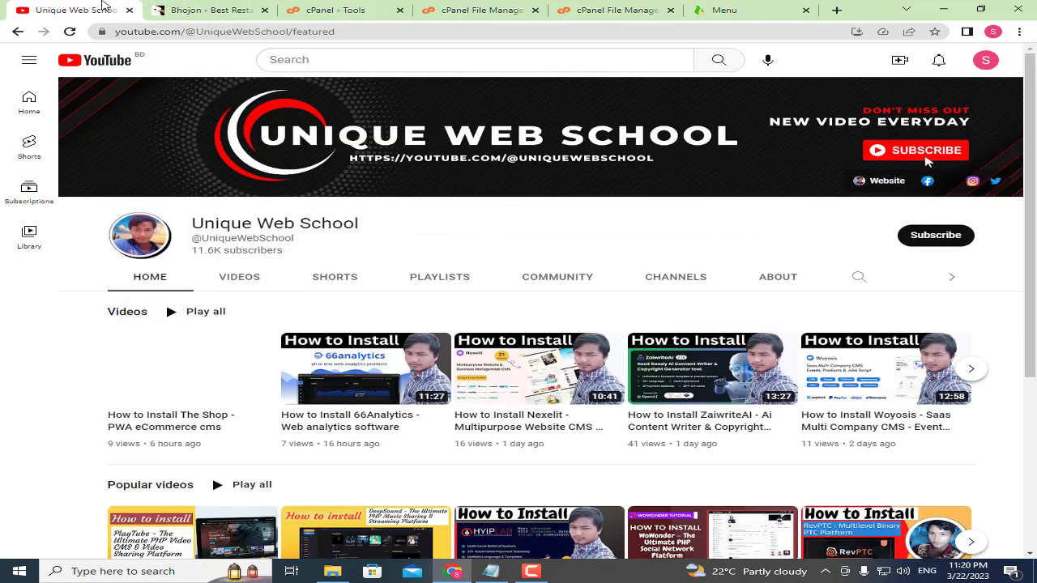